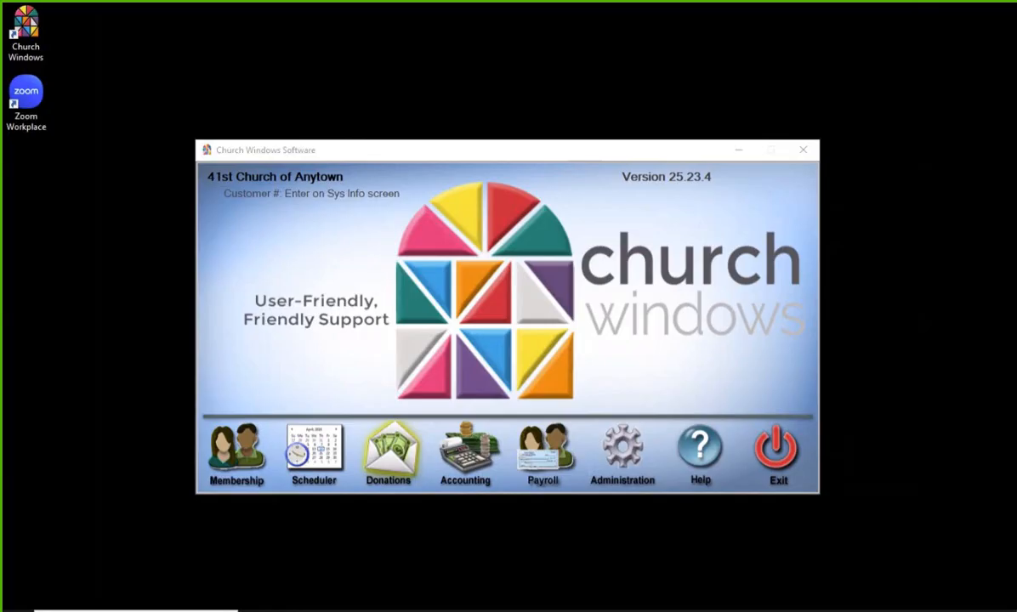
Step: Go to the Donations module and open the window for viewing and entering pledges
left_click(515, 361)
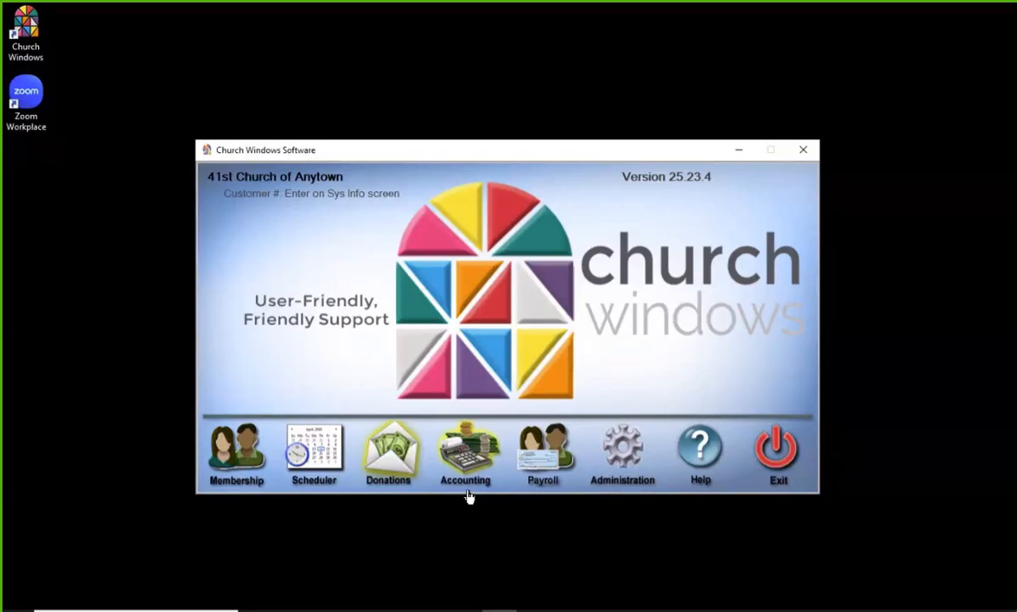
left_click(393, 463)
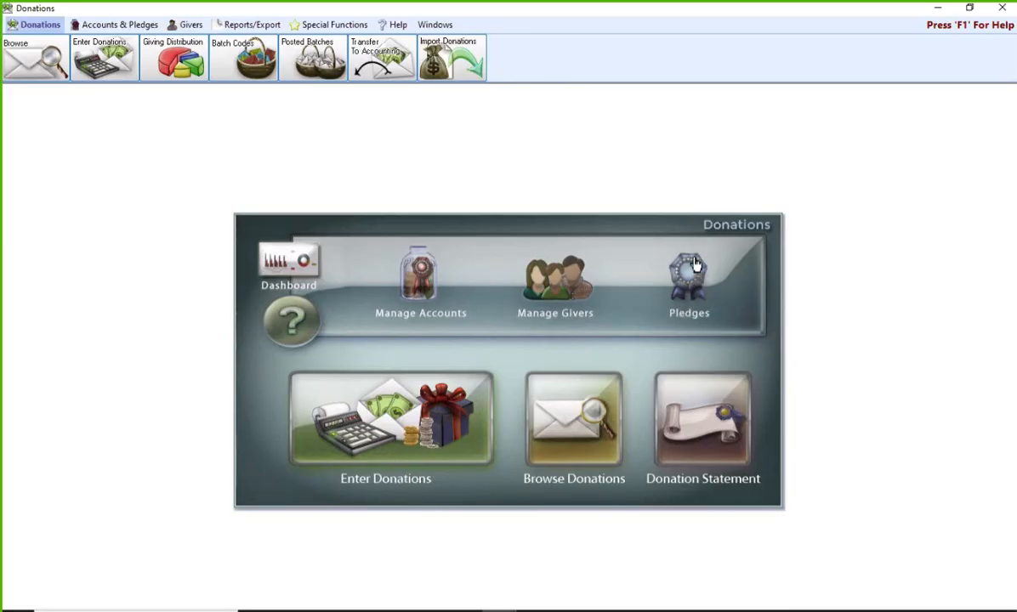
left_click(118, 24)
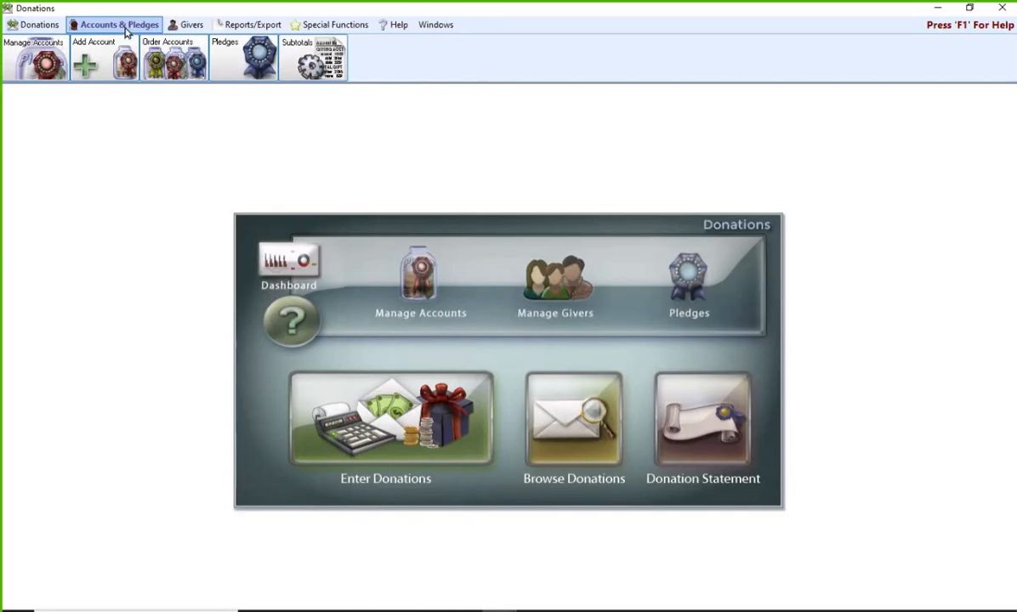
left_click(248, 65)
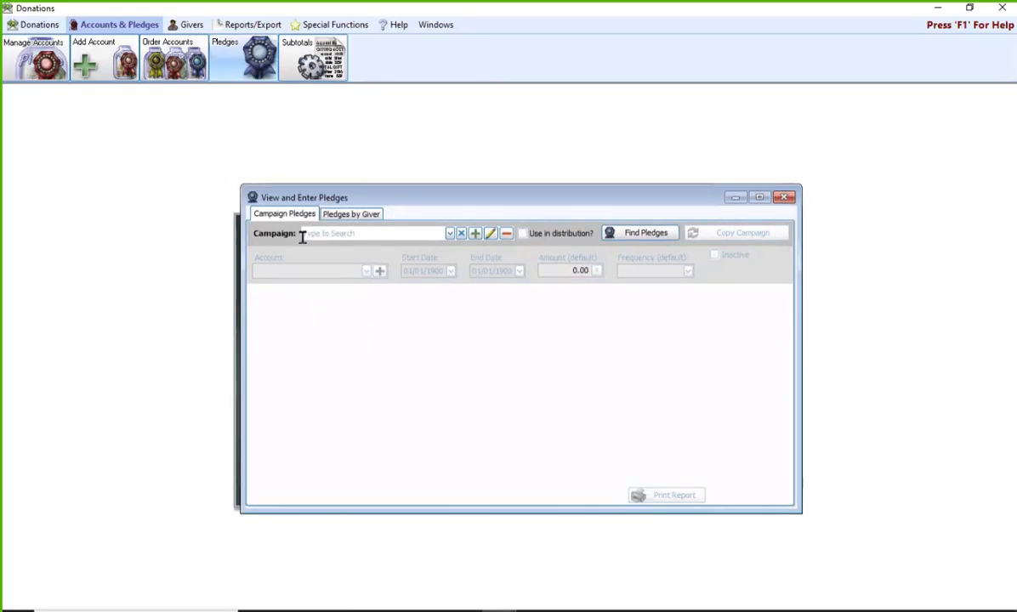
Step: Check the existing pledge campaigns and create a new campaign named New Campaign 2025
left_click(449, 234)
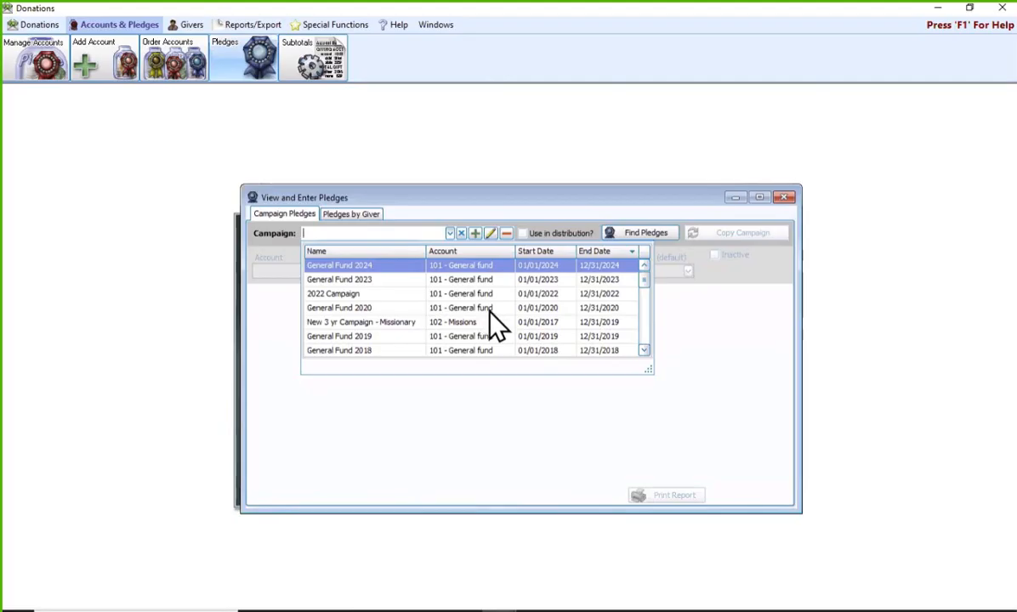
left_click(477, 239)
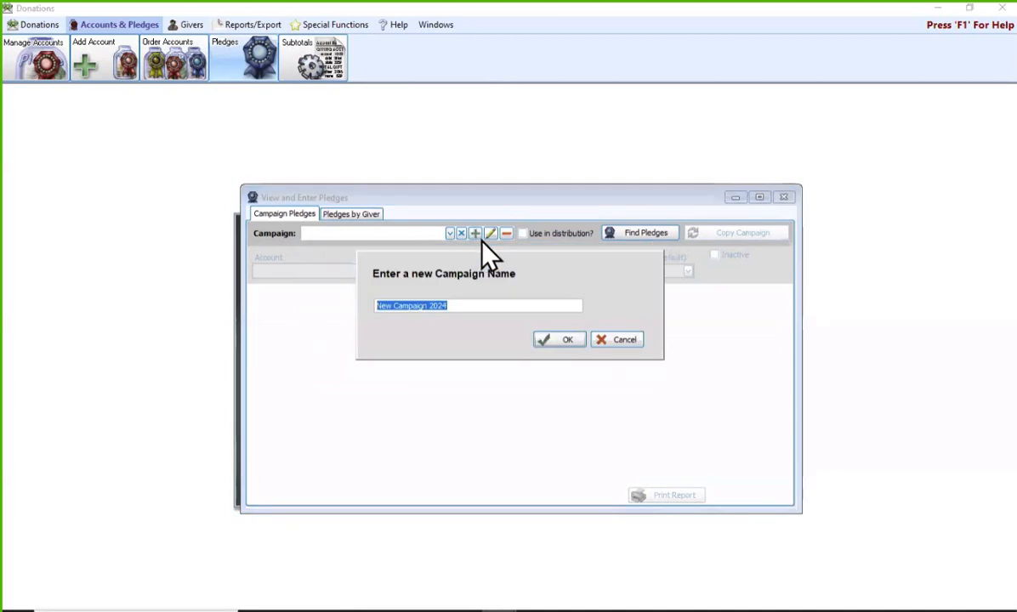
key("Right")
key("BackSpace")
type("5")
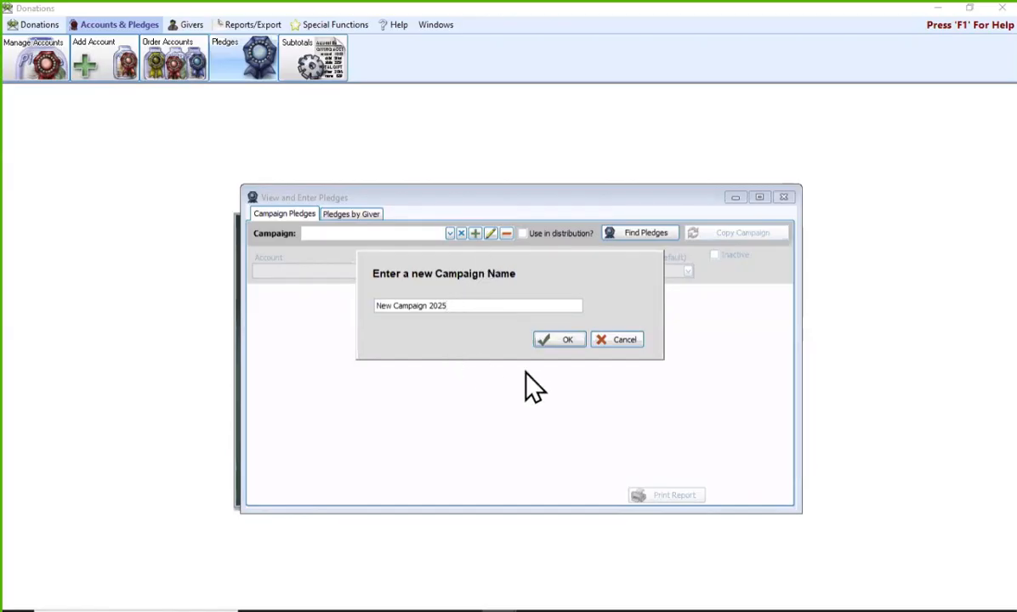
left_click(563, 341)
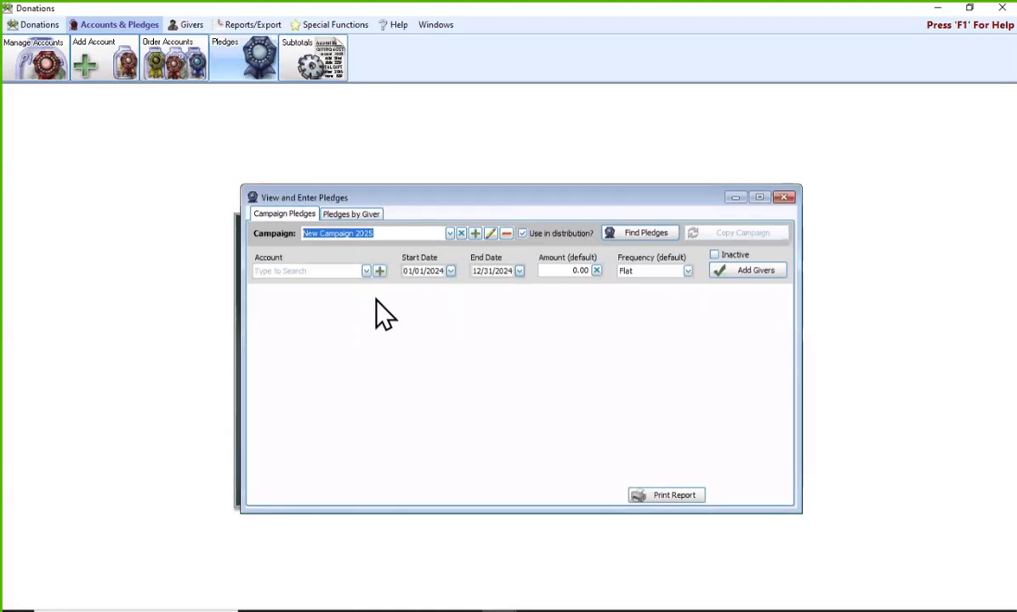
Step: Assign account 101 - General fund to the campaign, set its dates to 01/01/2025 through 12/31/2025, and start adding givers
left_click(366, 270)
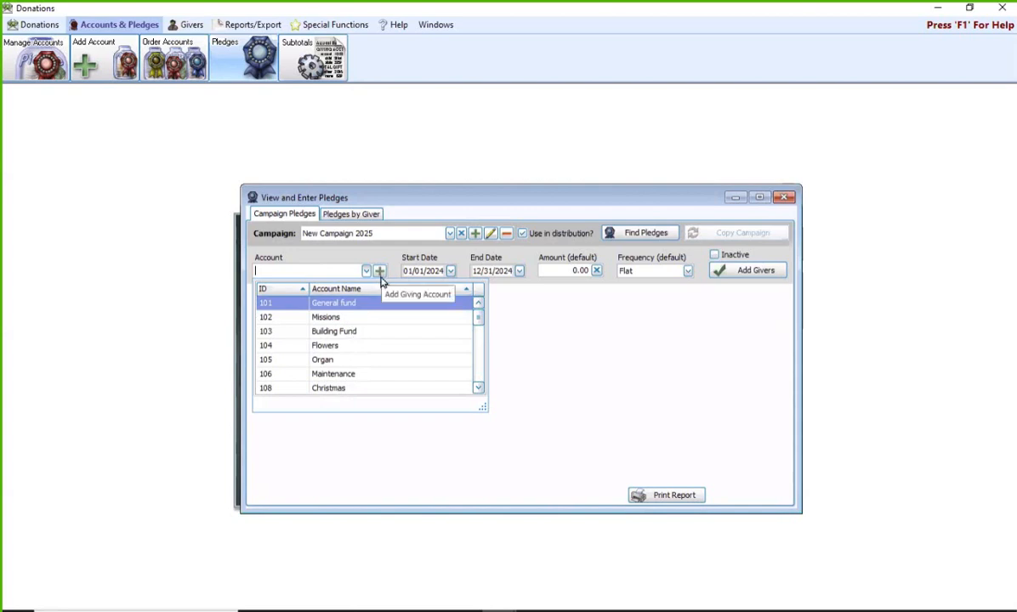
left_click(316, 303)
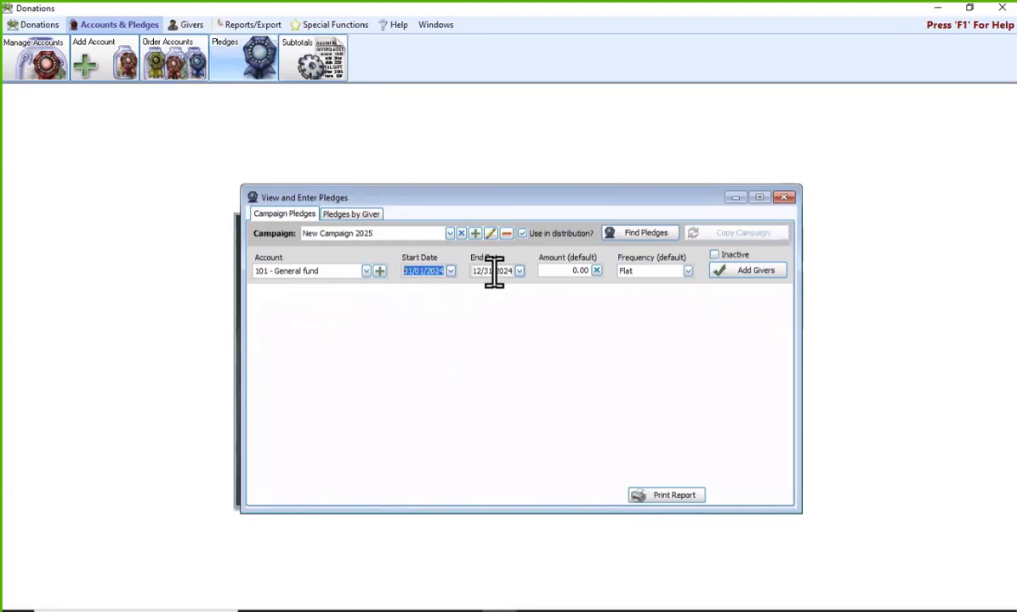
left_click_drag(426, 271, 449, 284)
type("2025")
left_click(505, 272)
type("2025")
left_click(778, 281)
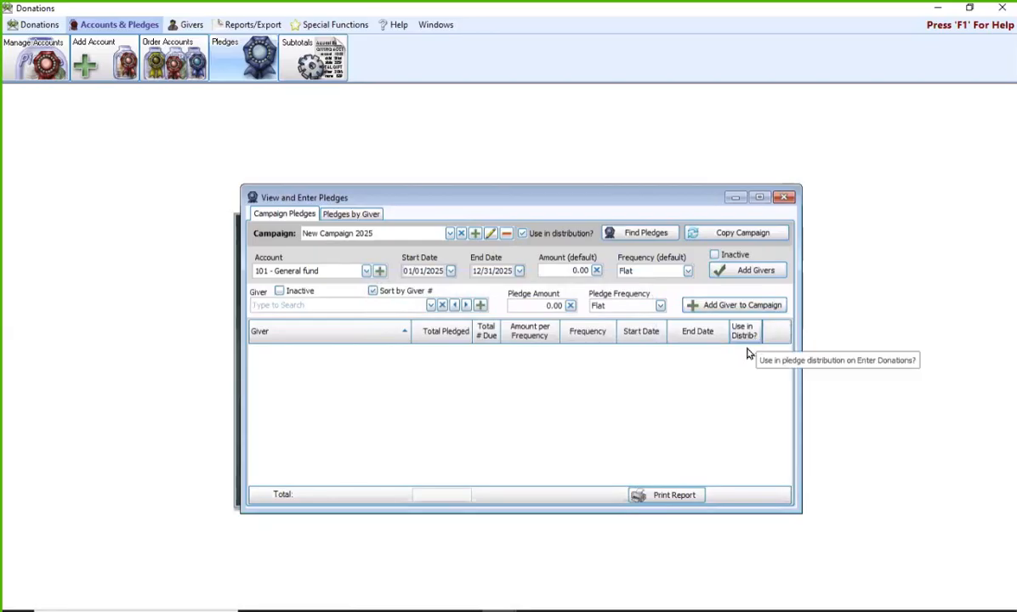
Step: Add the first giver in the list to the campaign with a pledge of 5,000.00 and Flat frequency
left_click(351, 305)
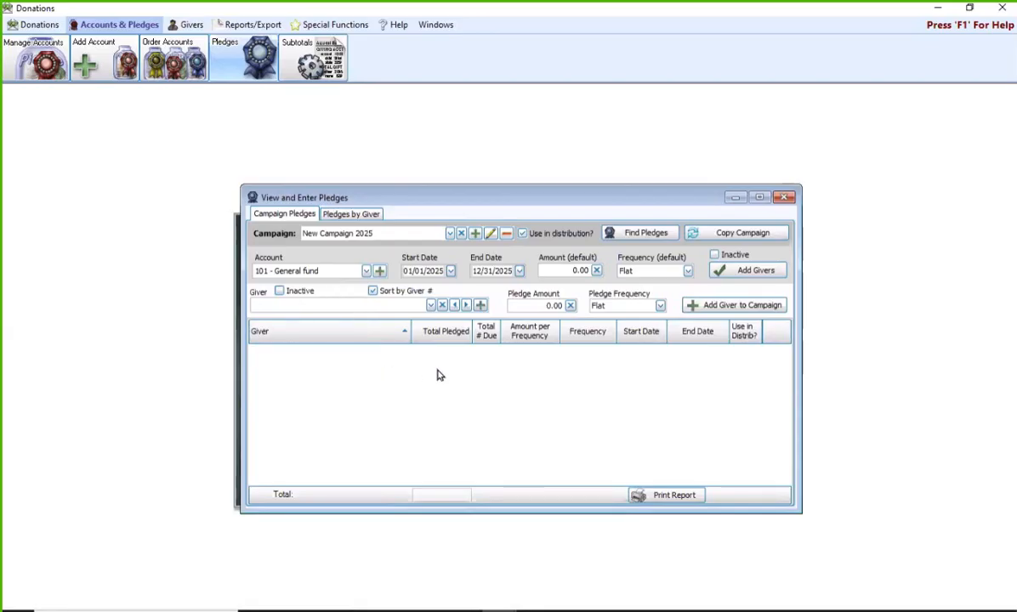
left_click(431, 306)
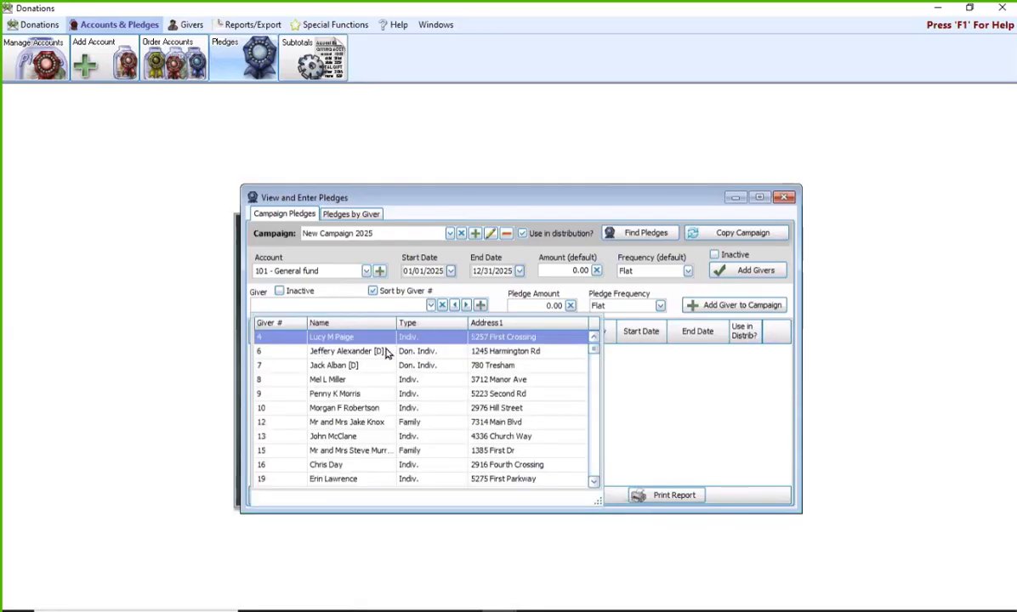
left_click(364, 334)
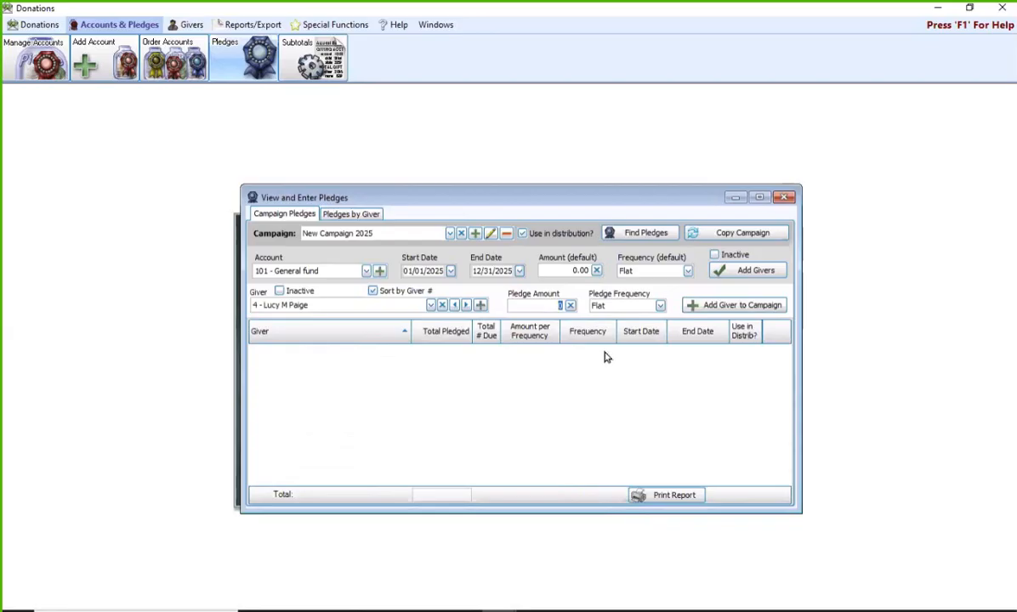
type("5000")
left_click(661, 306)
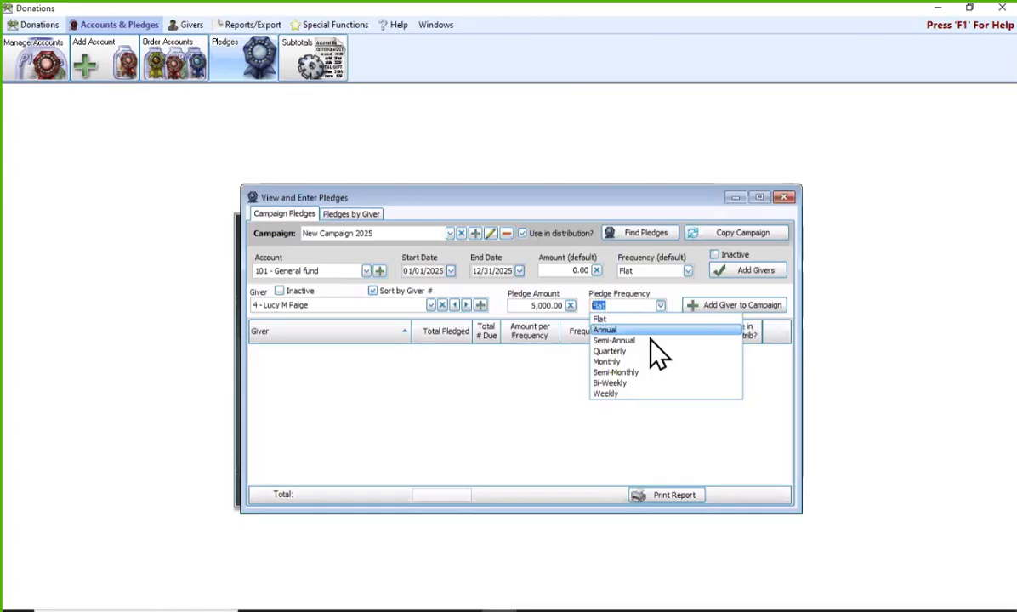
left_click(651, 322)
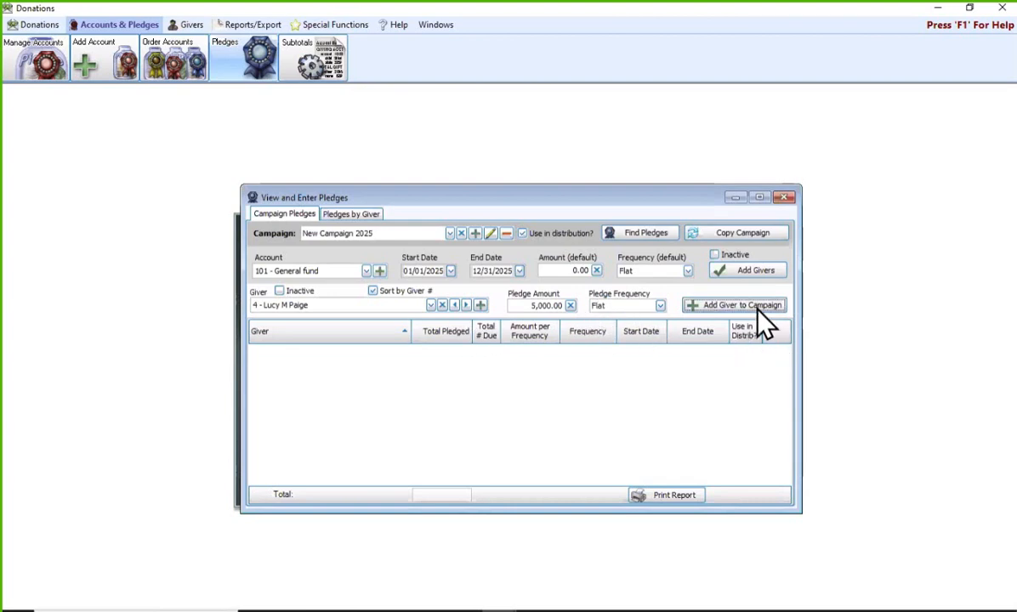
left_click(712, 305)
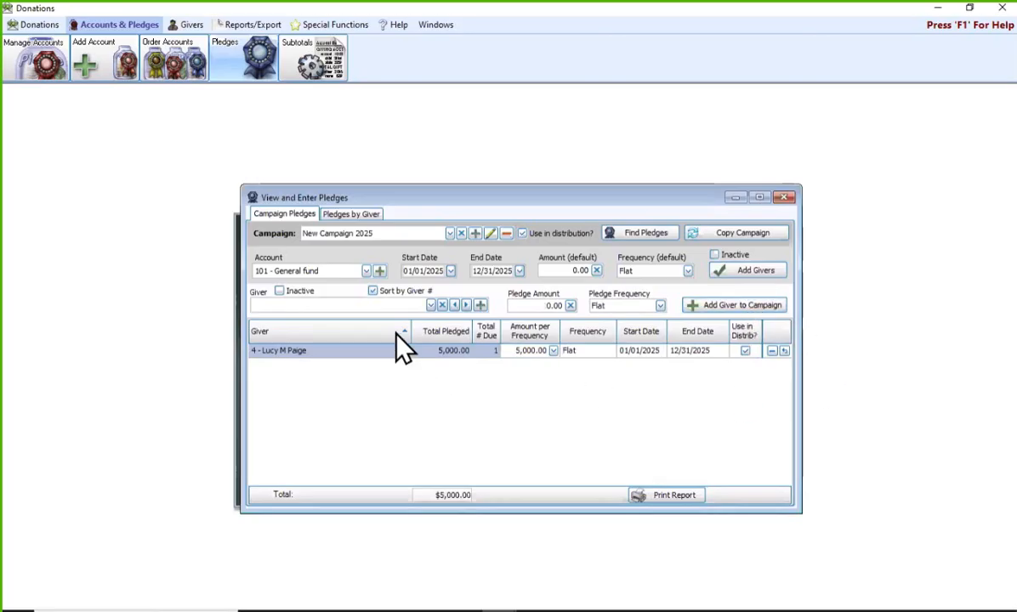
Step: Find a second giver by name and add them to the campaign with a pledge of 500.00 and Monthly frequency
type("nin")
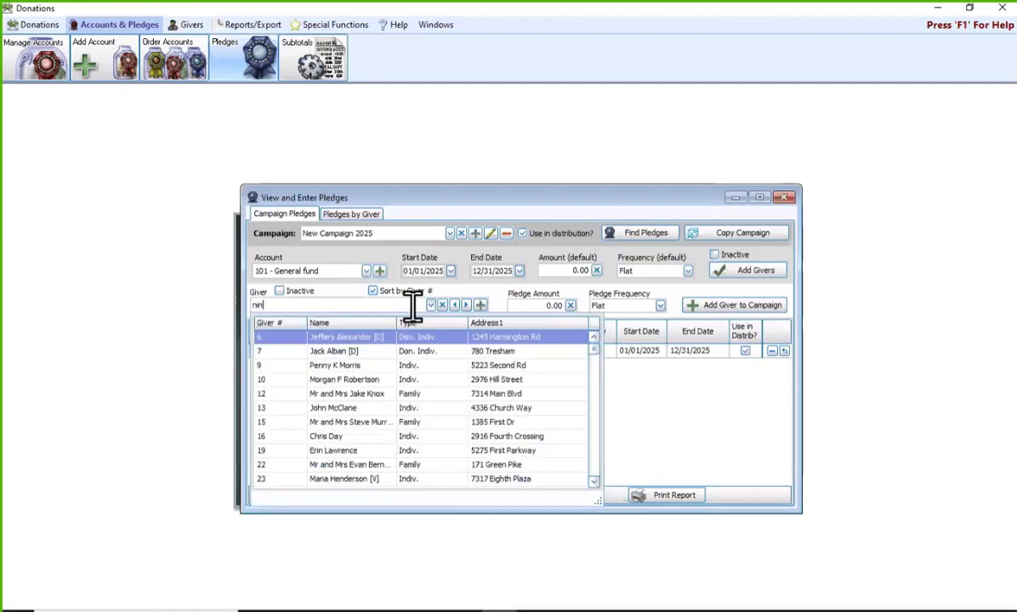
left_click(345, 338)
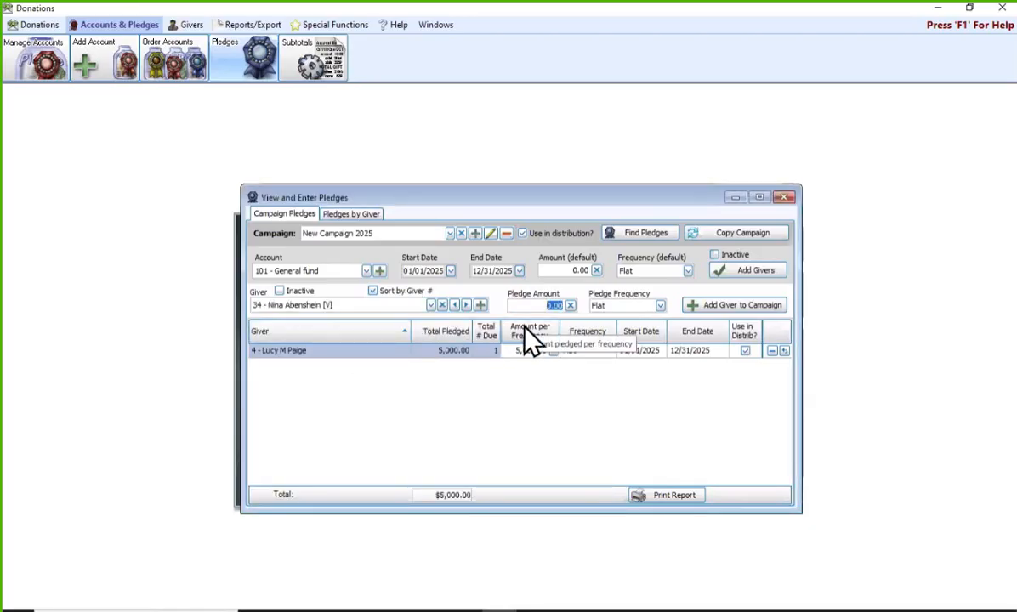
type("500")
left_click(615, 302)
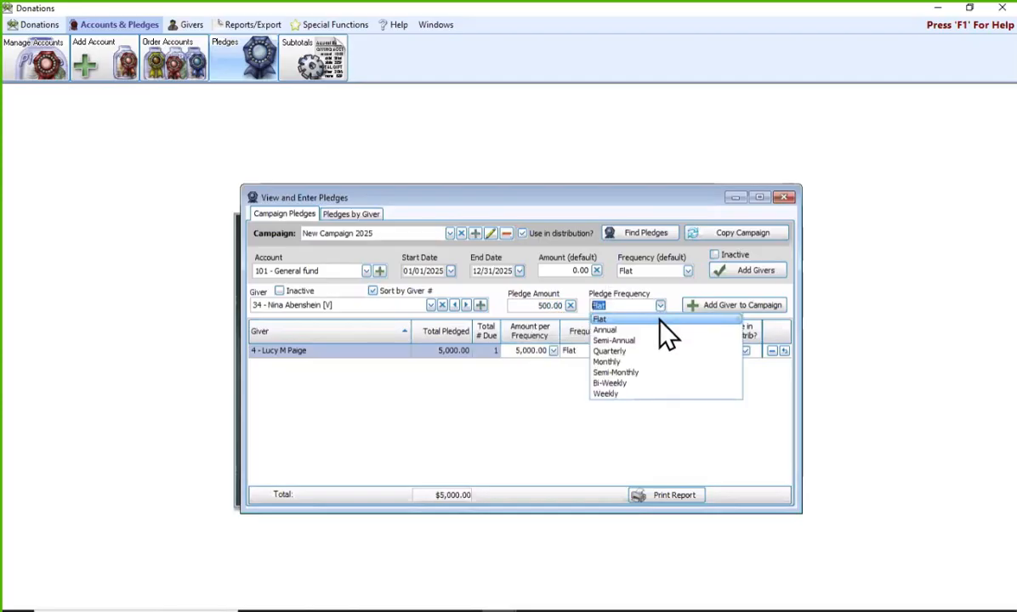
left_click(655, 364)
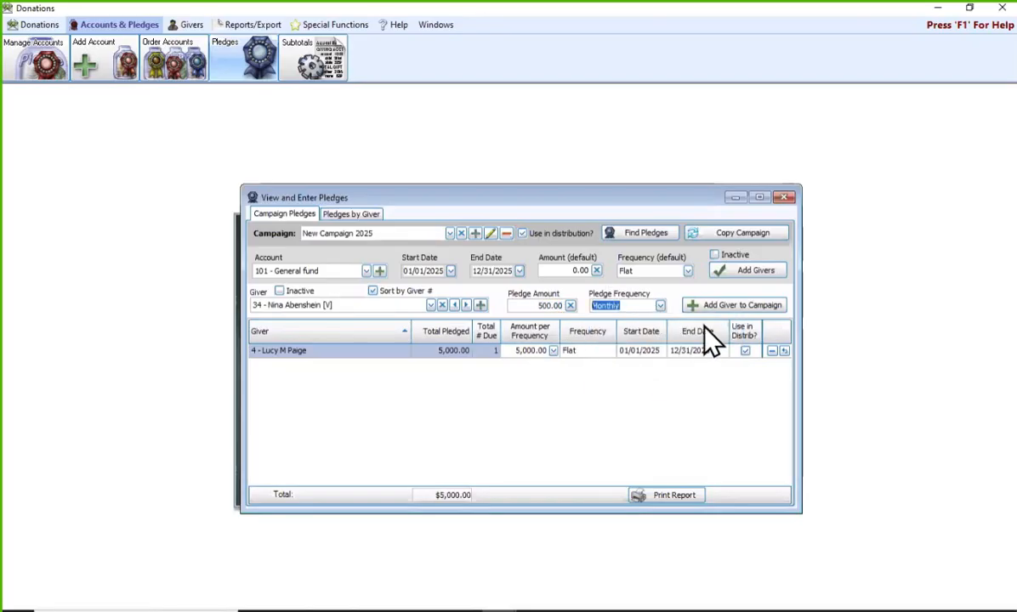
left_click(723, 305)
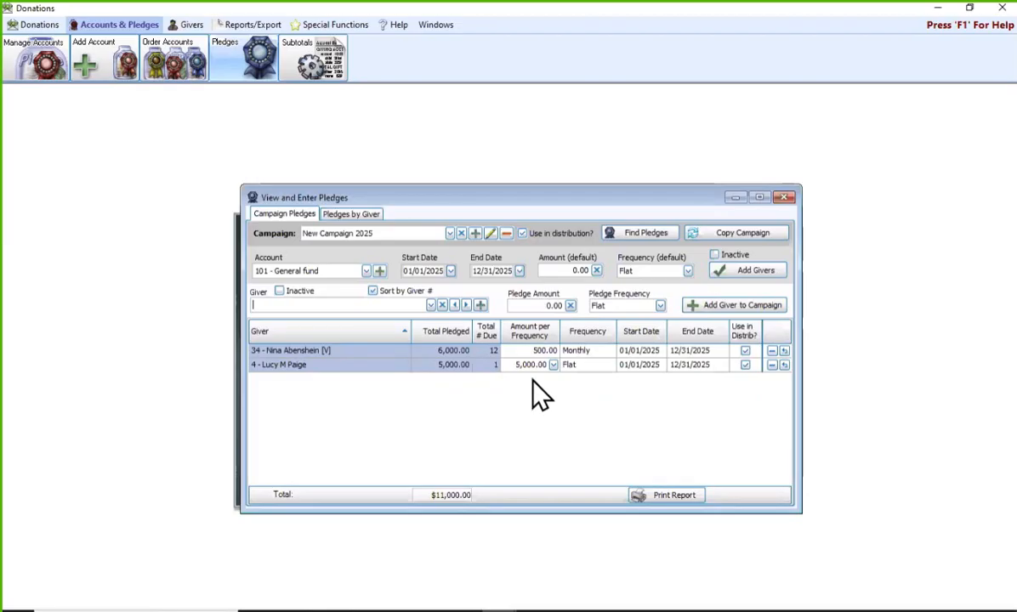
Step: Preview the campaign report for New Campaign 2025, review the pledged and given amounts, and close the preview
left_click(673, 502)
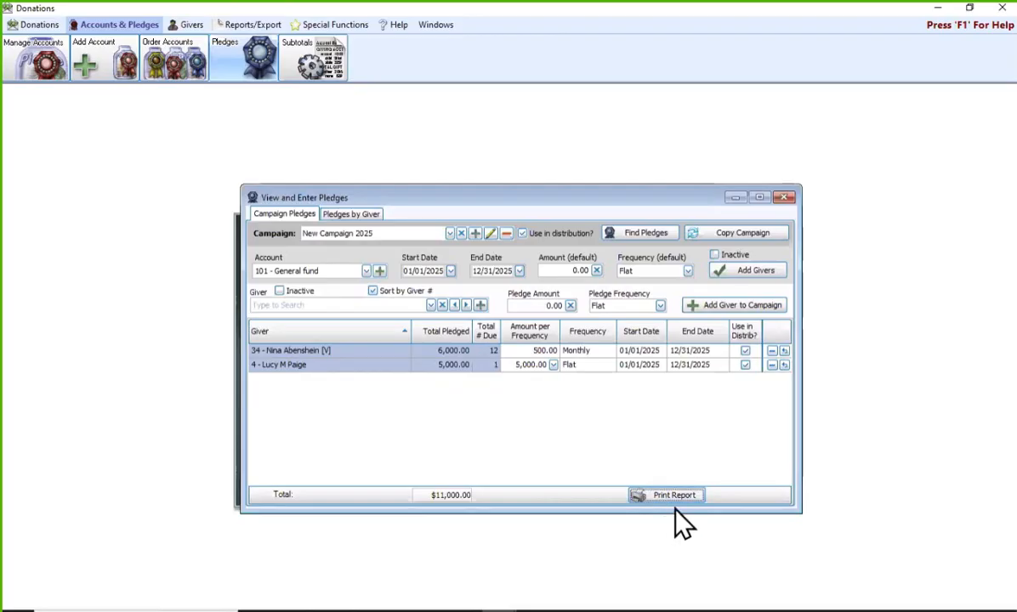
left_click(590, 373)
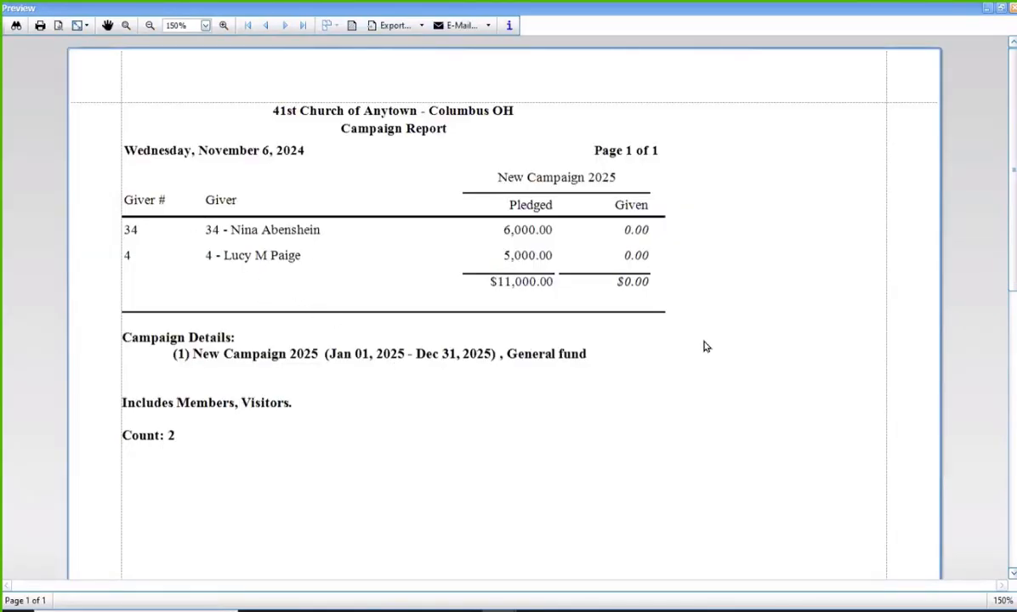
left_click(1011, 7)
left_click(616, 29)
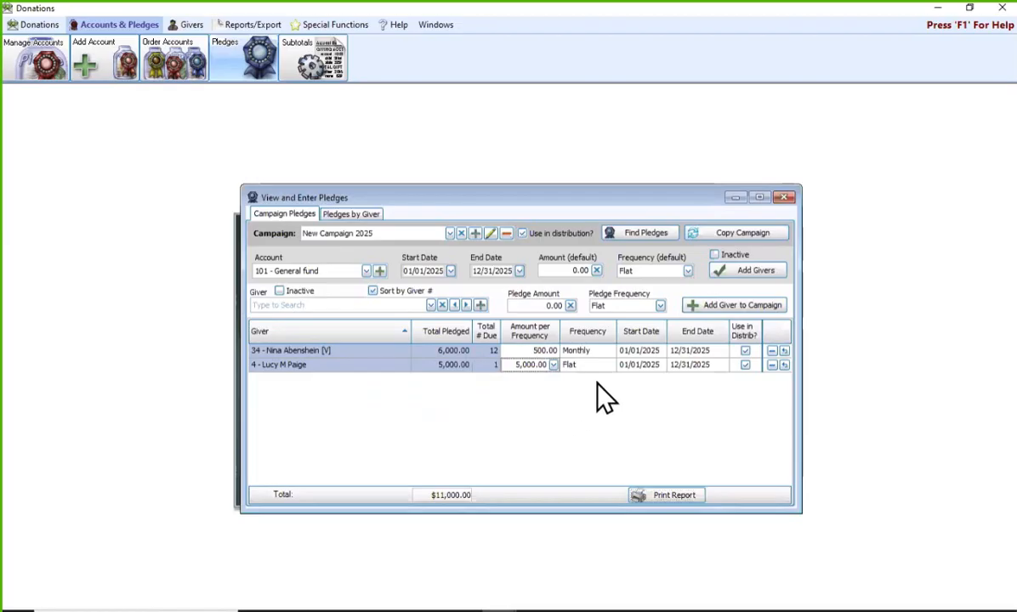
Step: Set the monthly giver's amount per frequency to 600.00, check the flat pledge's amount and frequency, and close the pledges window
key("Up")
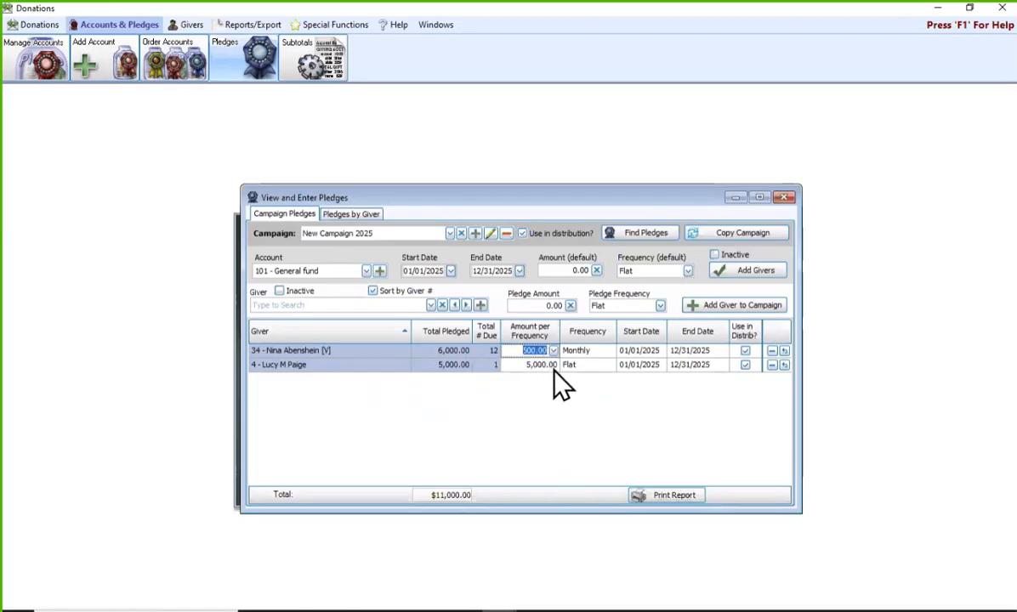
type("600")
key("Tab")
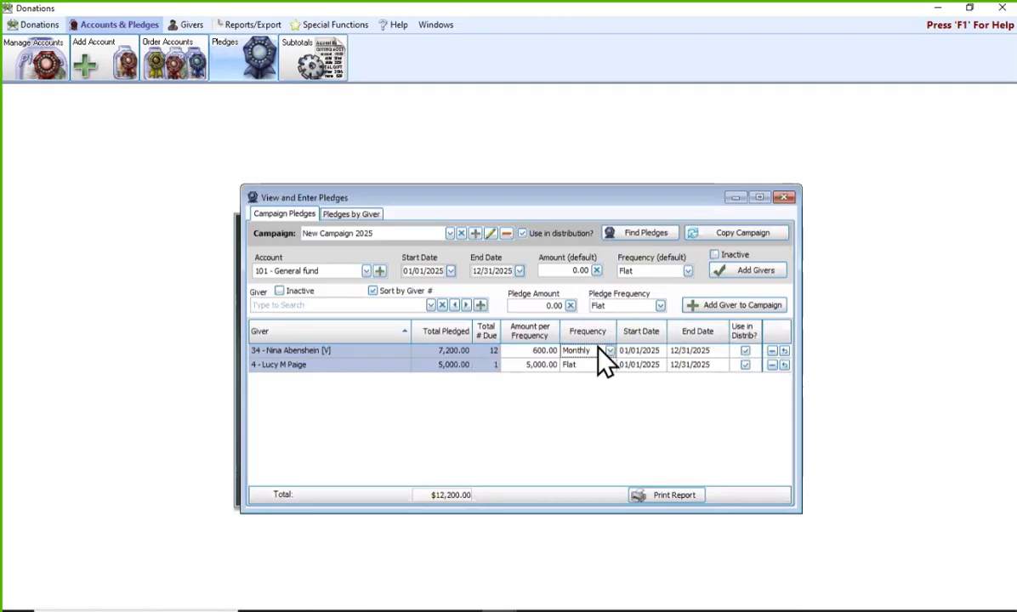
left_click(541, 365)
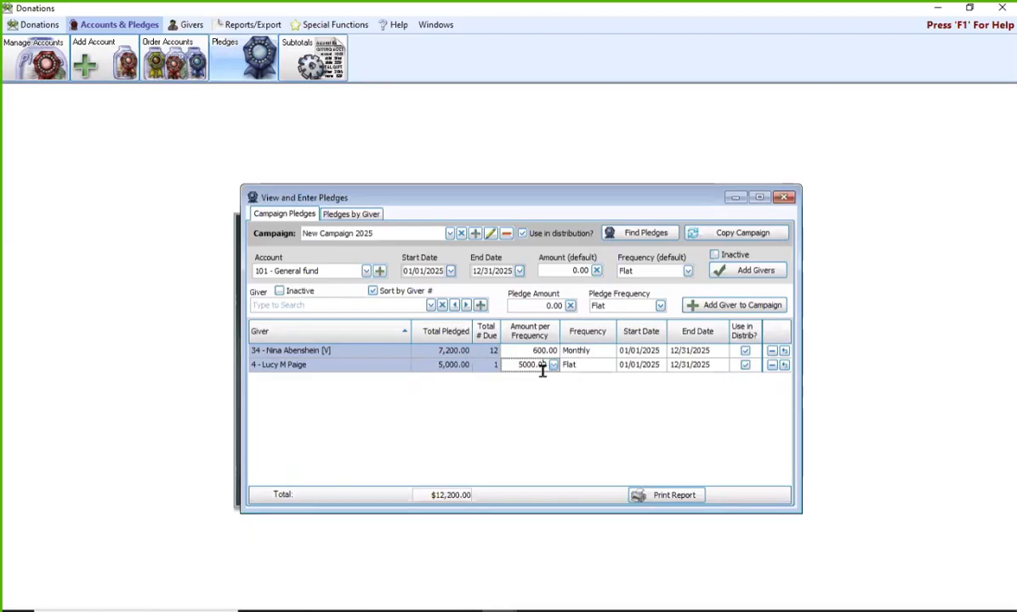
left_click(591, 365)
left_click(453, 484)
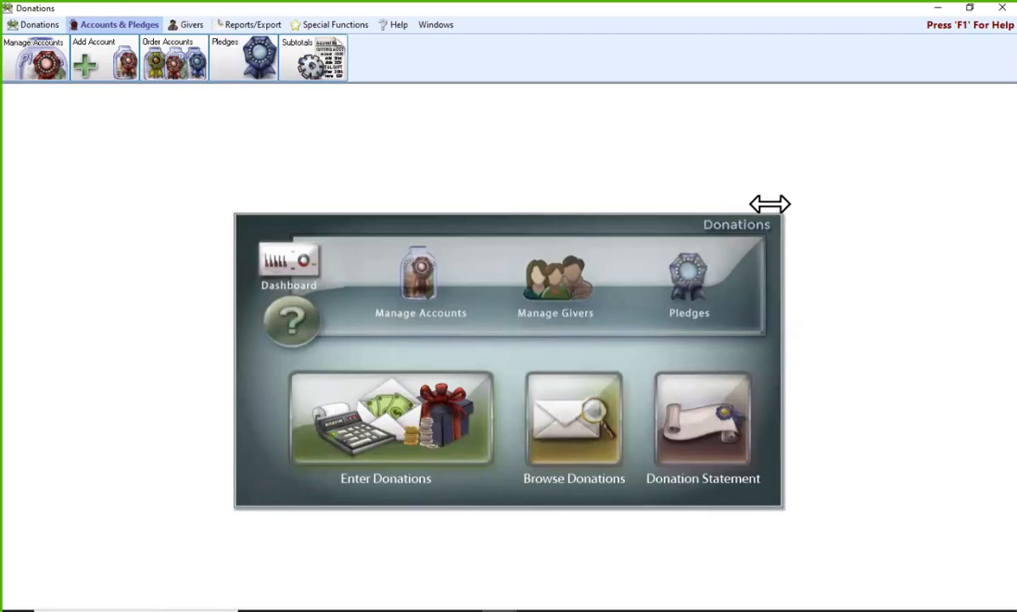
Step: Open the default links between giving accounts and accounting, and move and enlarge the window to show the full columns
left_click(306, 24)
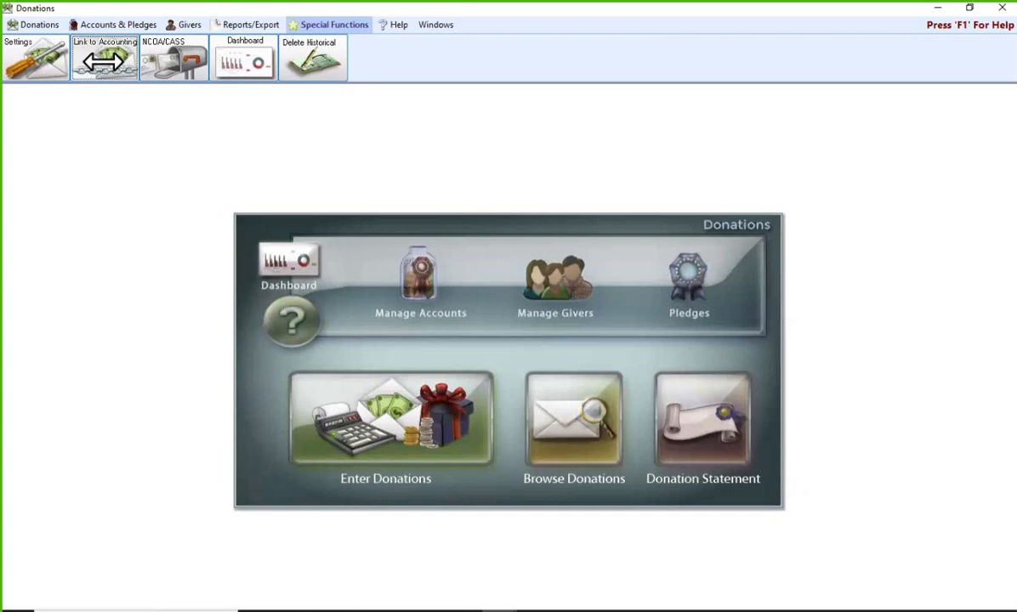
left_click(104, 62)
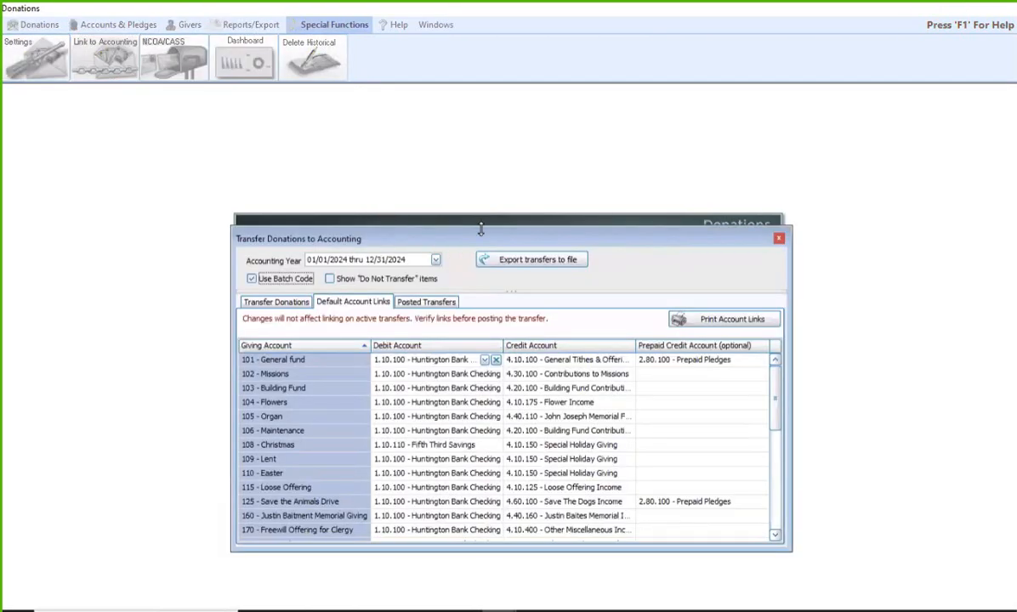
left_click_drag(497, 239, 493, 196)
left_click_drag(784, 517, 839, 538)
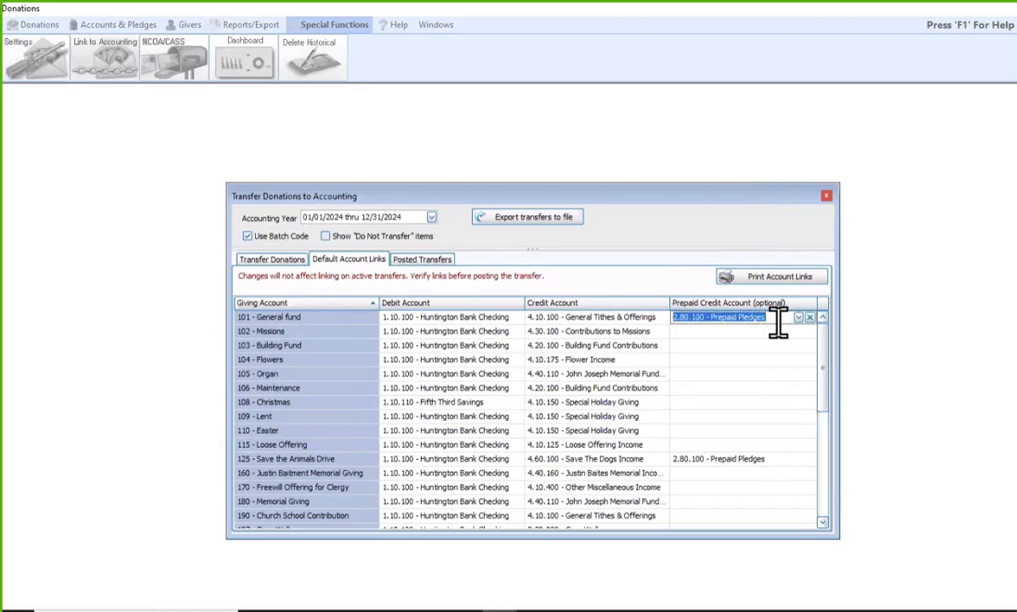
Step: Choose 2.80.100 - Prepaid Pledges as the prepaid credit account for giving account 101 - General fund
left_click(311, 323)
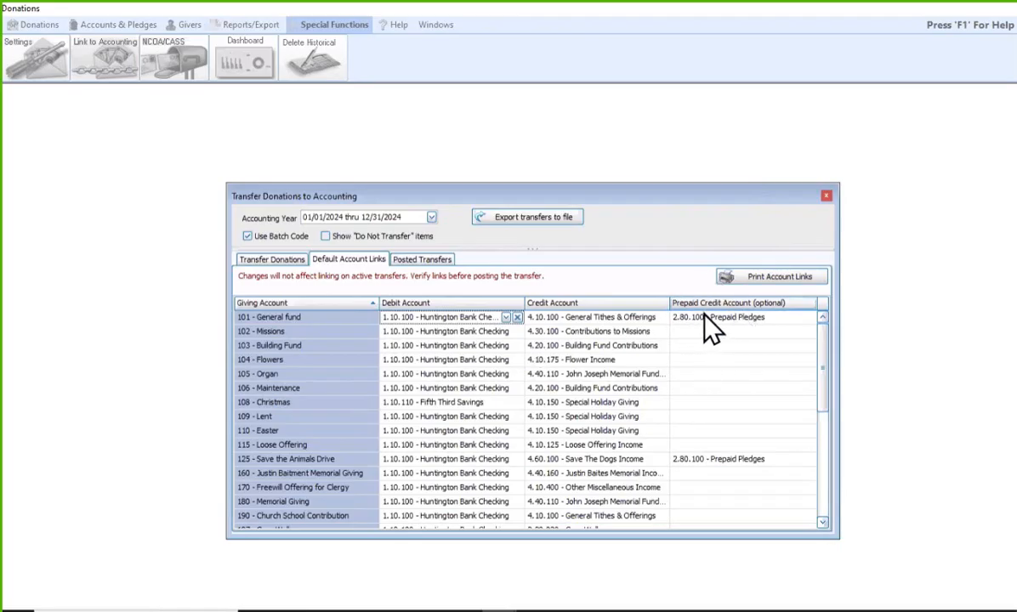
left_click(797, 321)
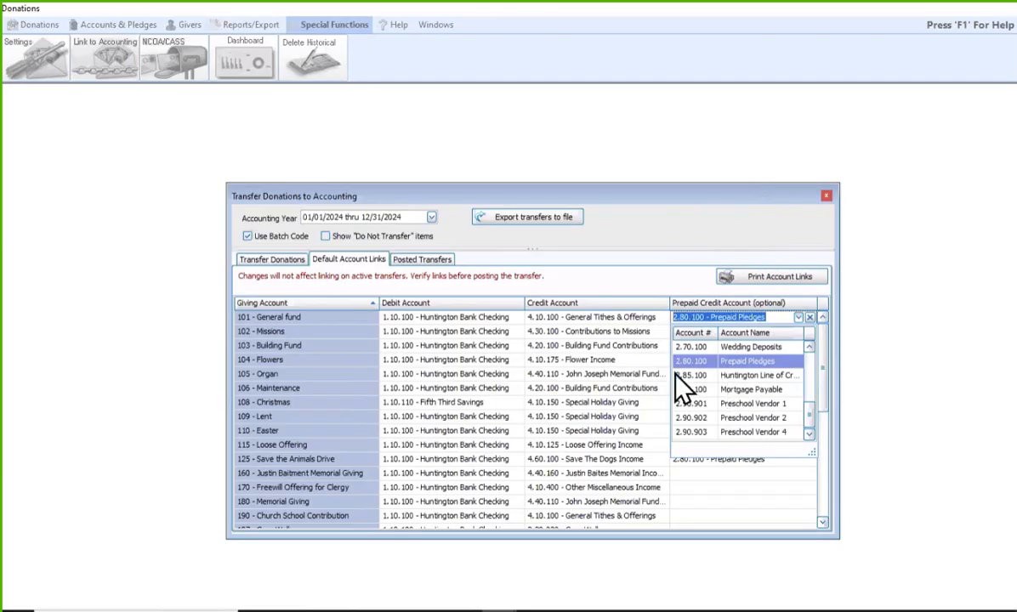
left_click(787, 366)
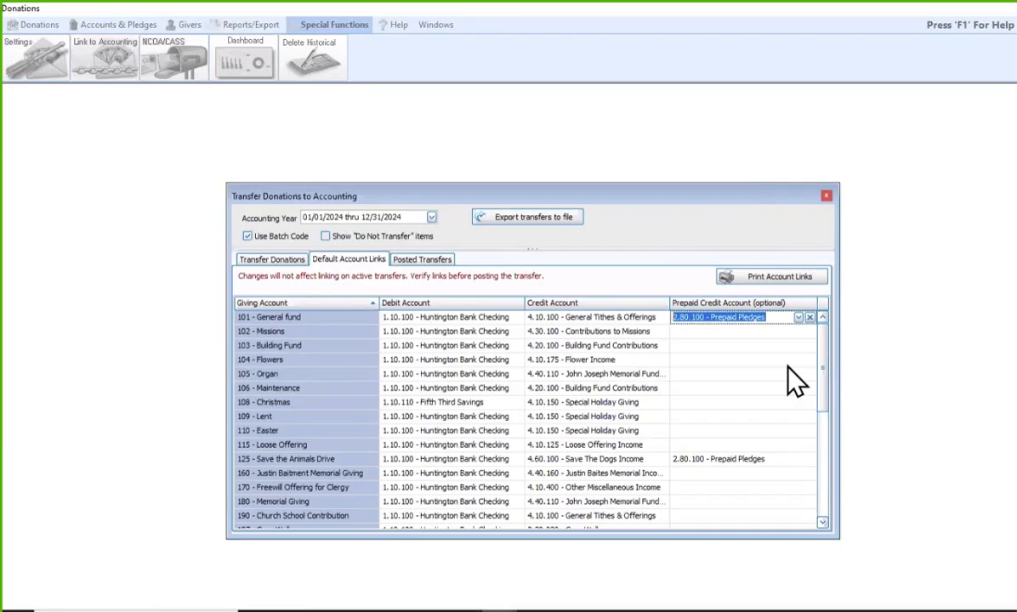
Step: Check the credit and prepaid credit accounts linked to 101 - General fund, and close the accounting transfer window
left_click(576, 317)
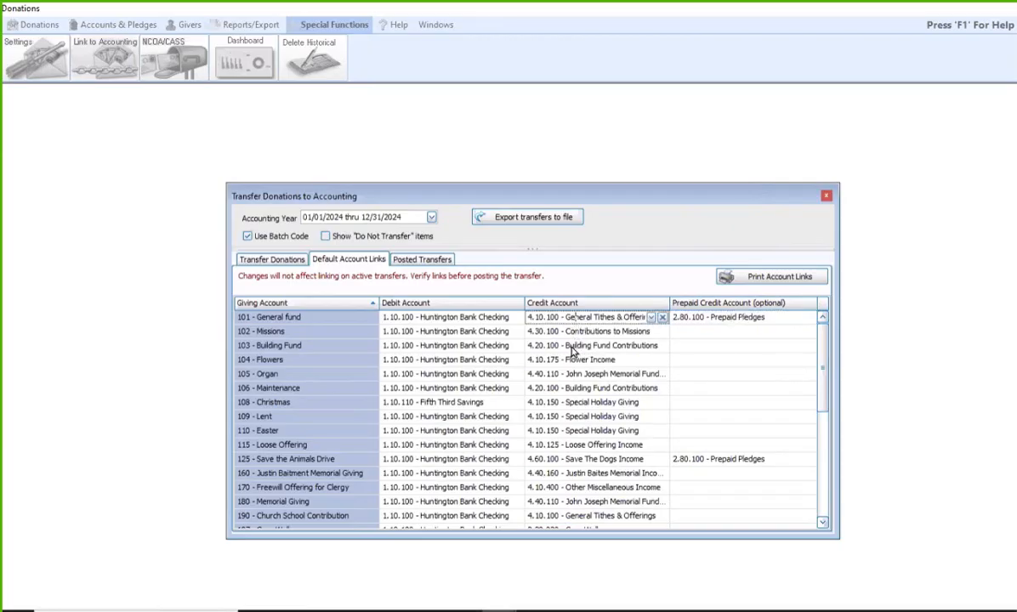
left_click(770, 318)
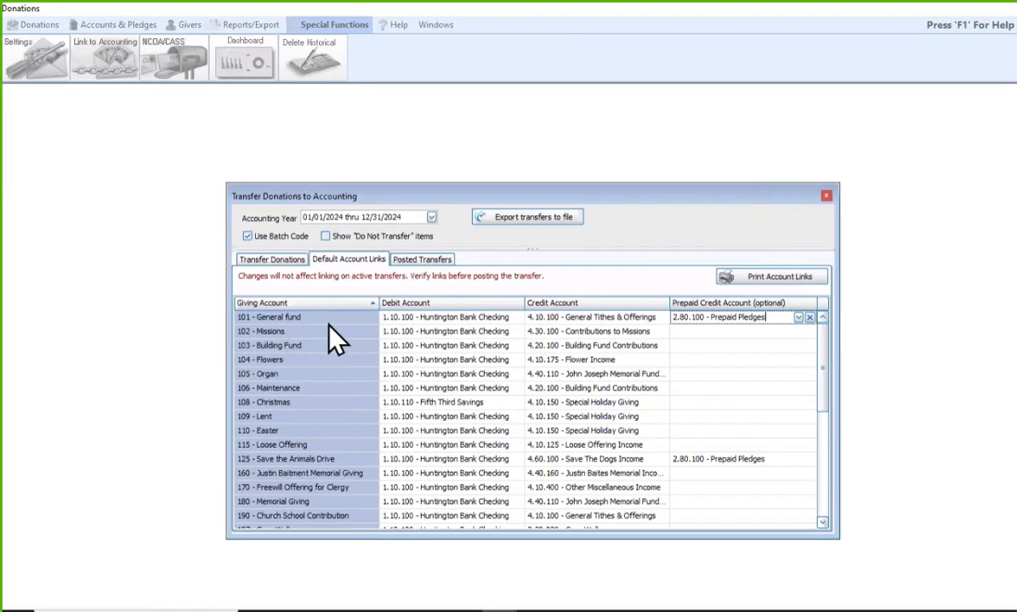
left_click(827, 199)
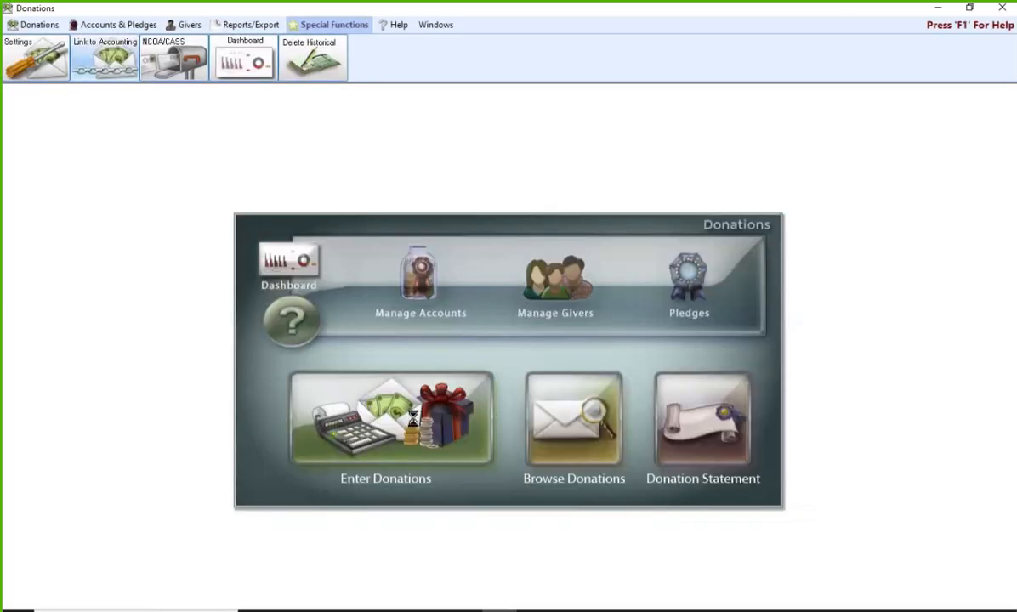
Step: Open the donation entry form and reduce it to a smaller window centred in the workspace
left_click(413, 418)
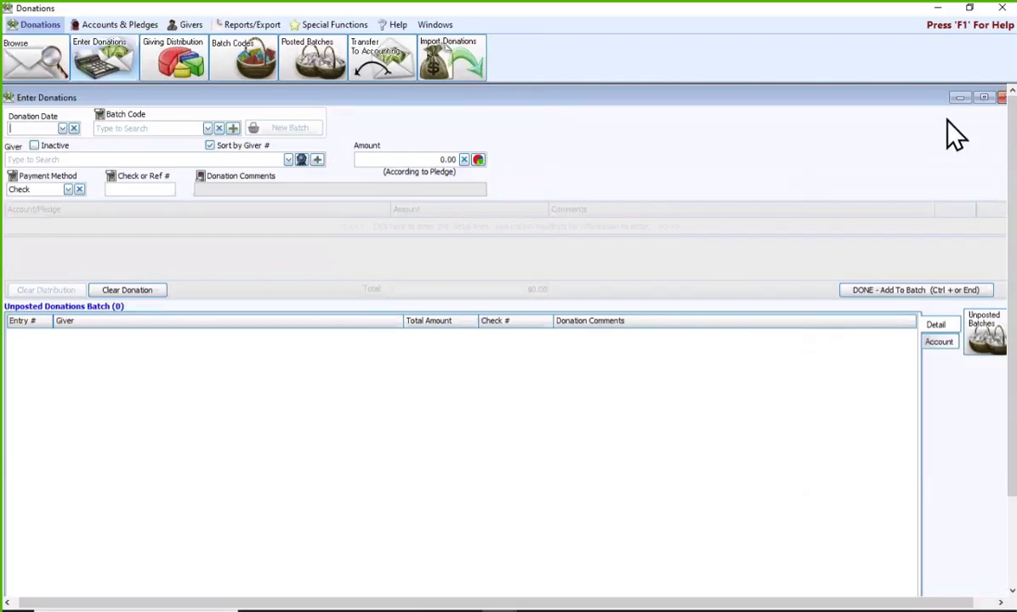
left_click(984, 97)
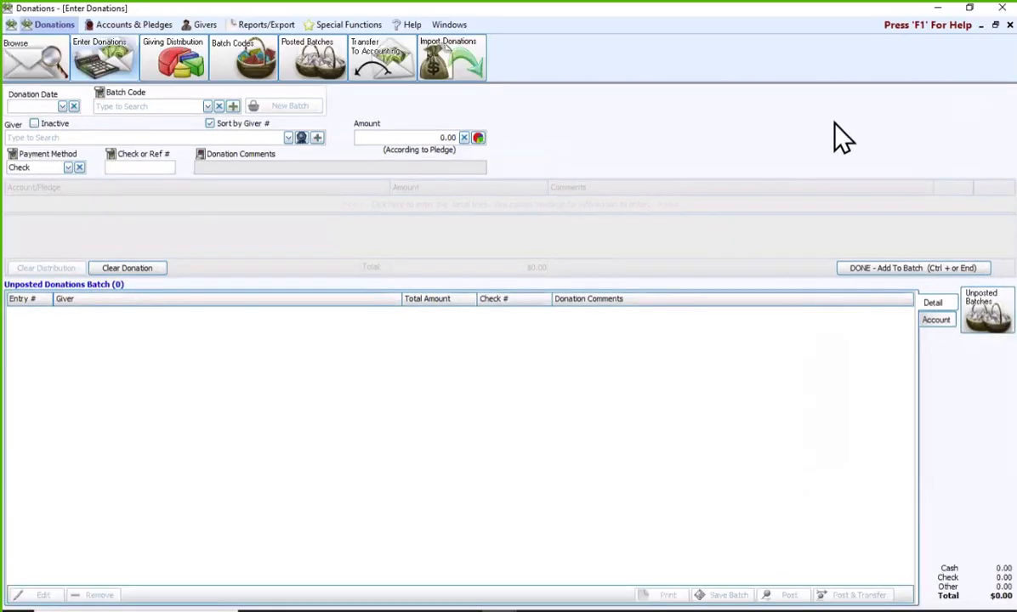
left_click(995, 24)
left_click_drag(870, 97, 800, 108)
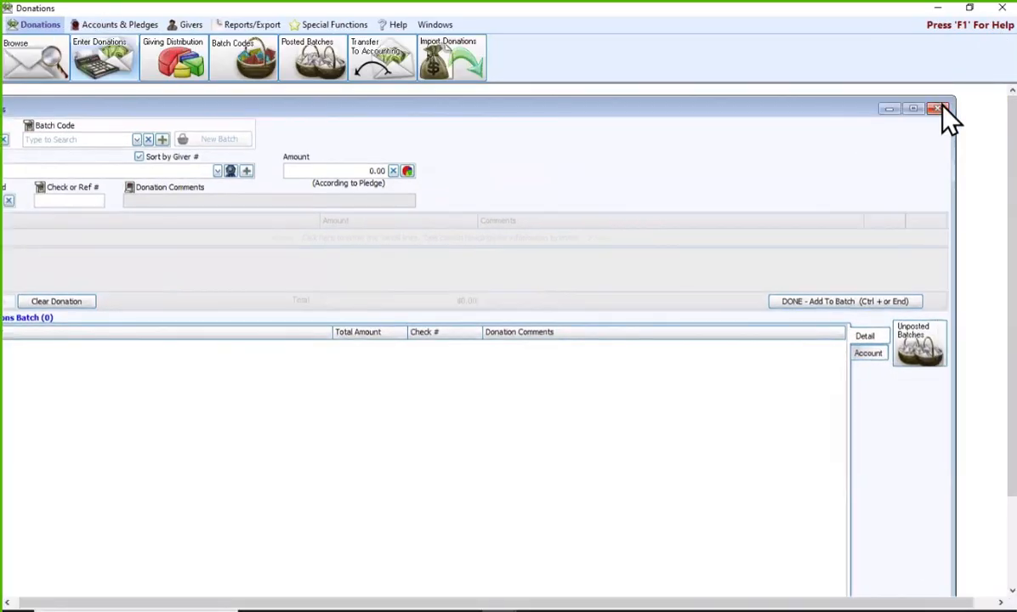
left_click_drag(952, 99, 515, 307)
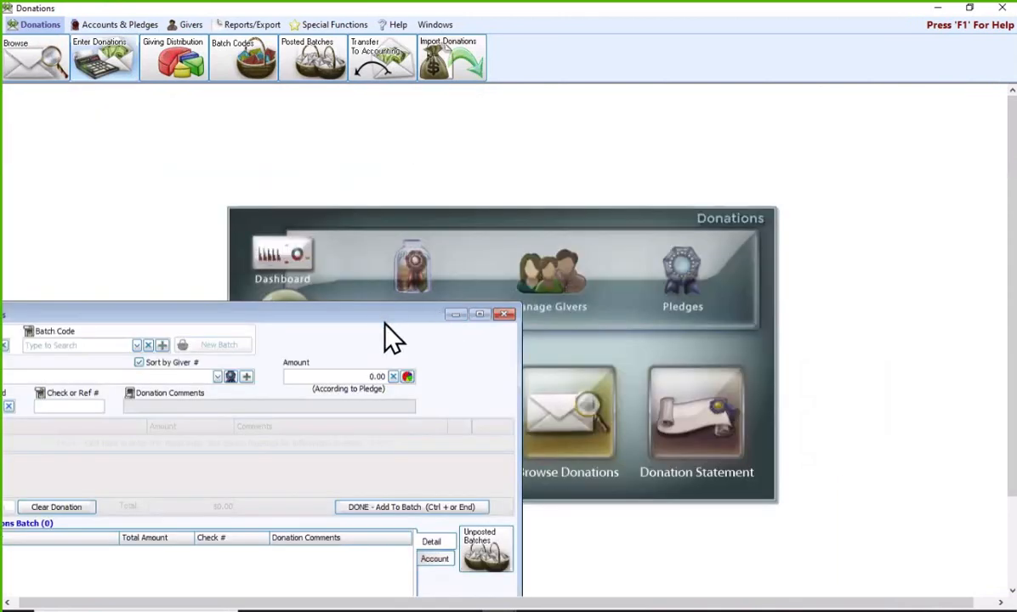
left_click_drag(384, 322, 692, 147)
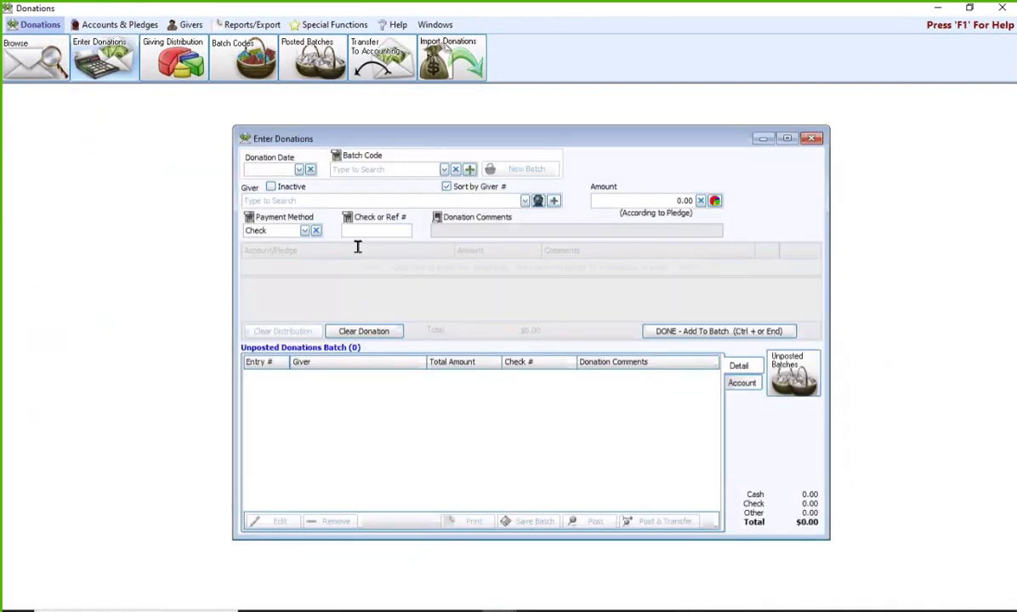
Step: Set the donation date to 11/03/2024 and select the first giver by searching for the name
left_click(298, 170)
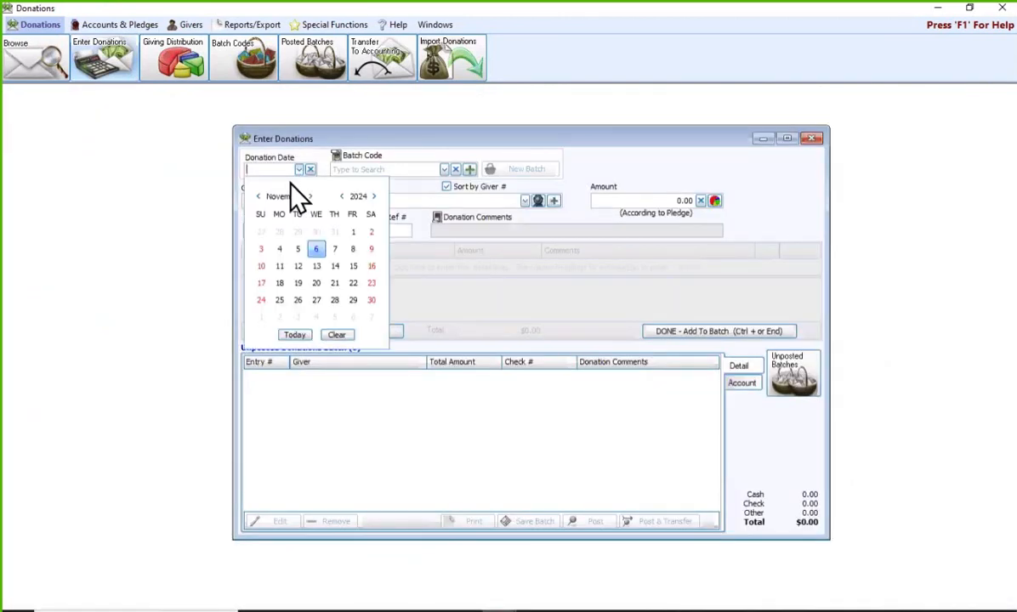
left_click(262, 255)
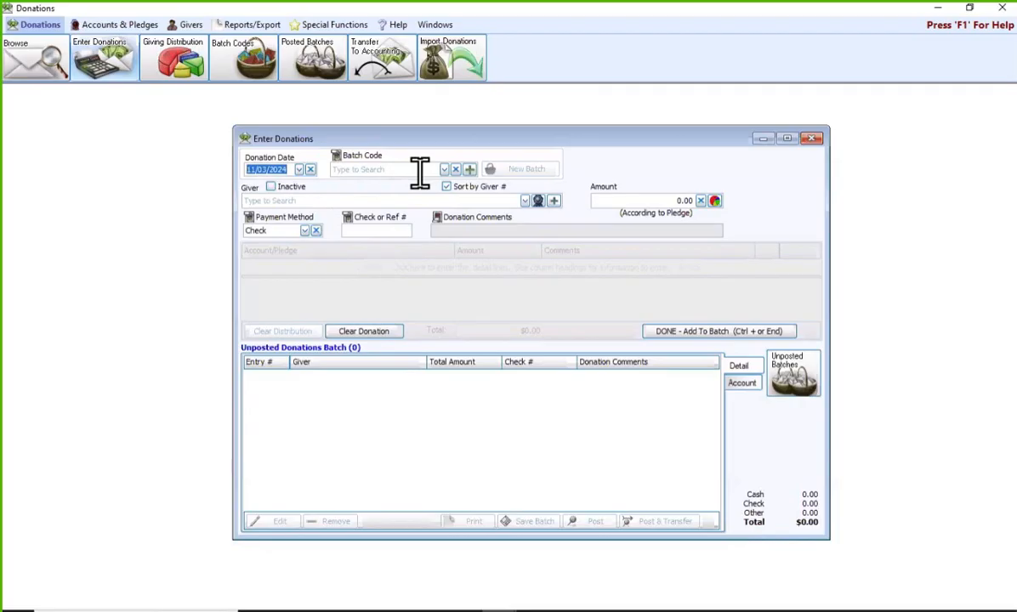
left_click(306, 201)
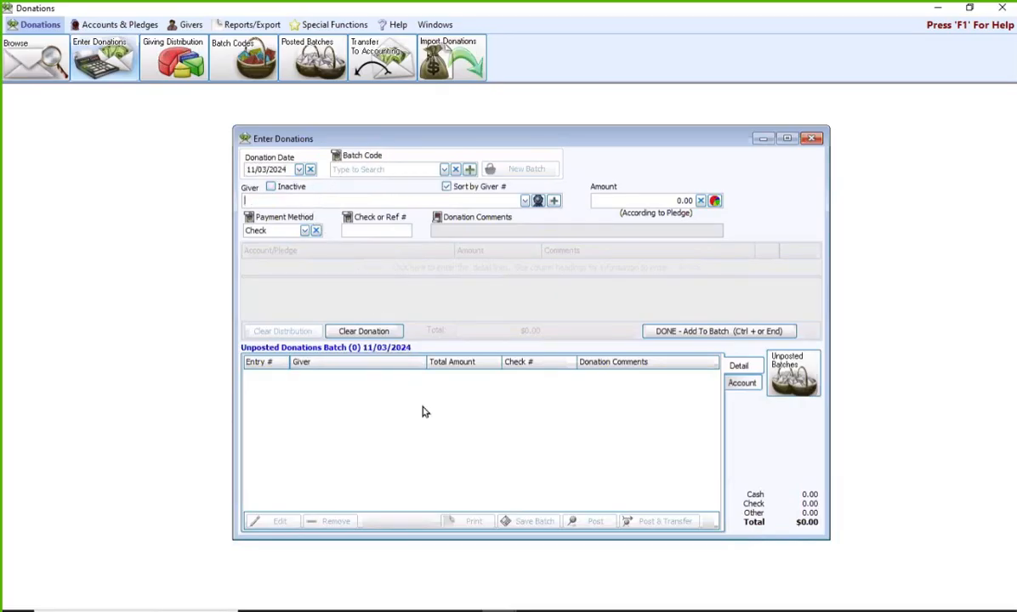
type("nin")
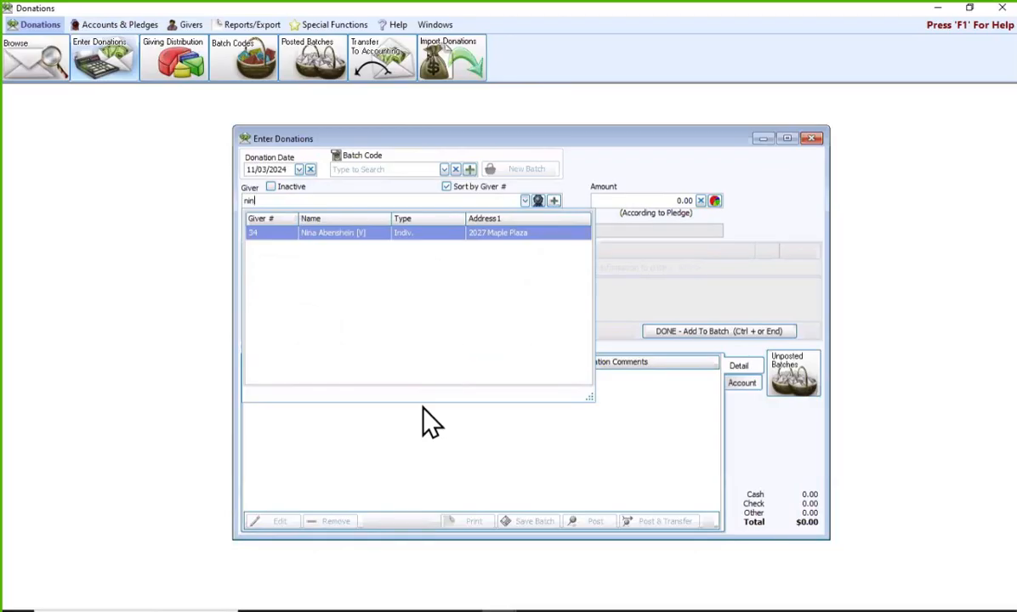
left_click(377, 242)
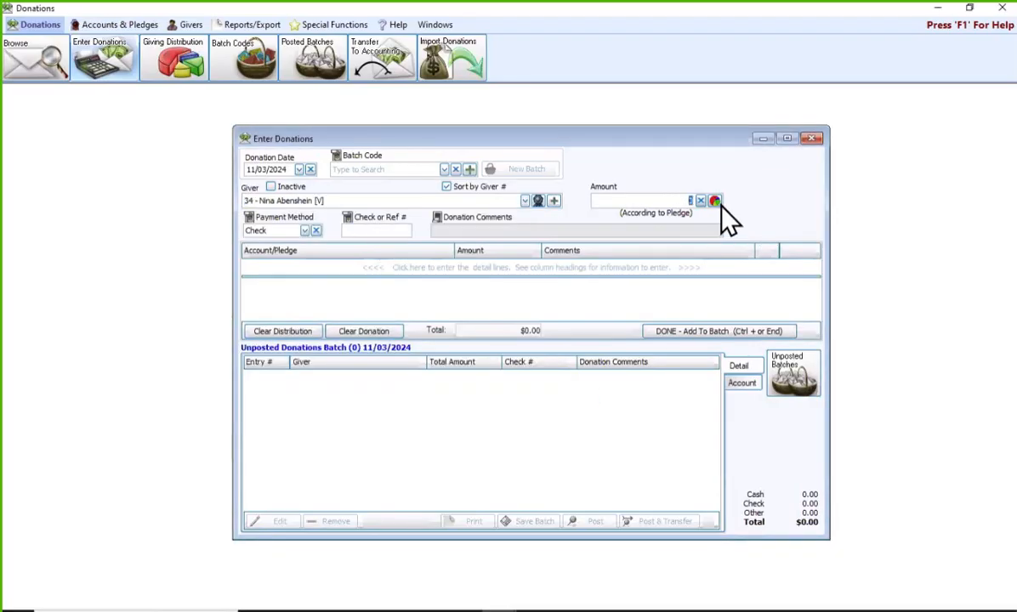
Step: Enter a donation amount of 500.00 paid by check, with 123456 as the check number
type("5")
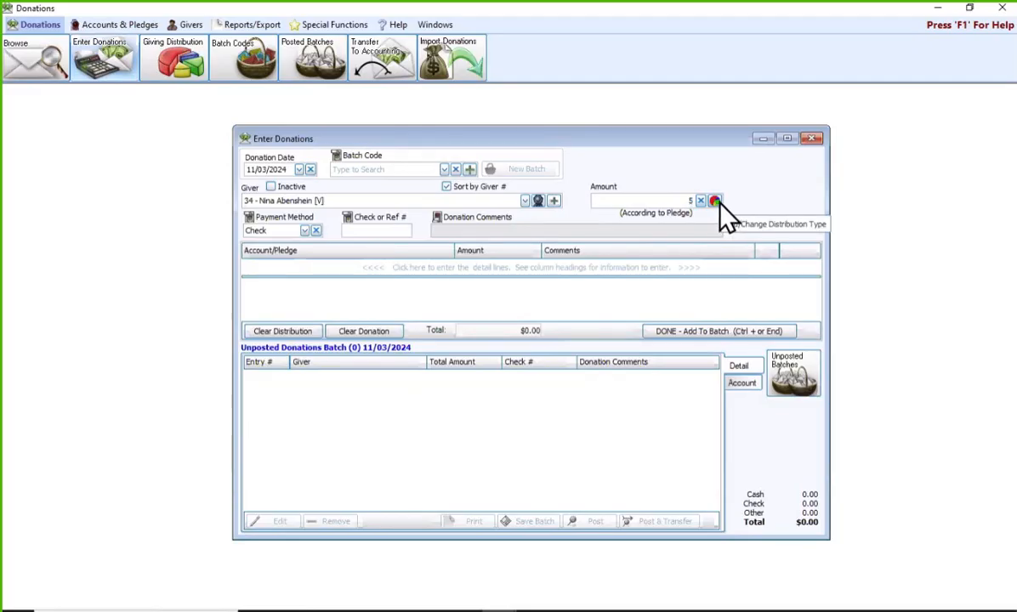
type("00")
key("Tab")
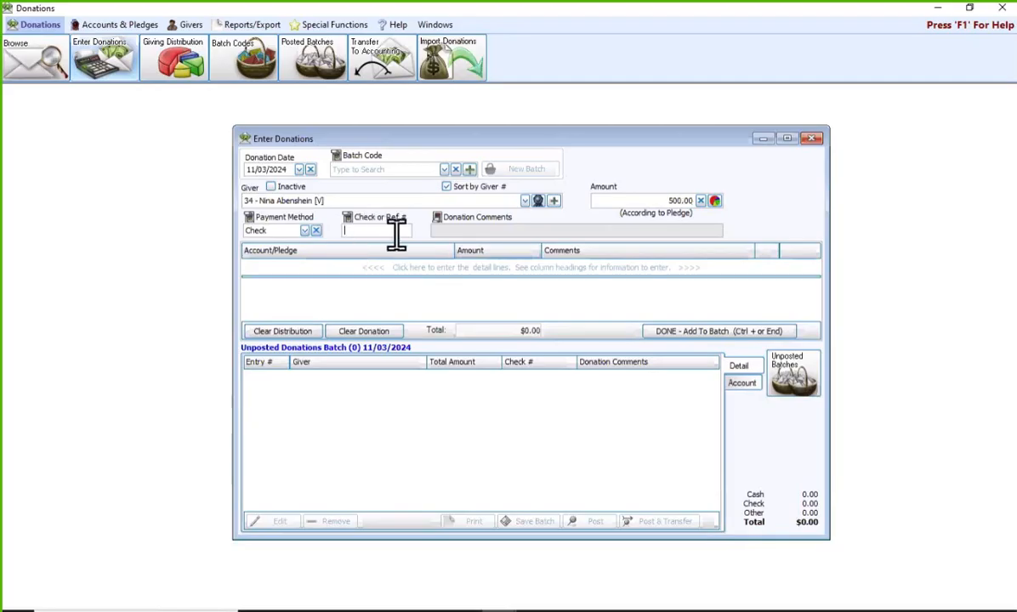
type("123456")
Step: Assign the 500.00 detail line to the 101 - General fund pledge for 01/01/2025 - 12/31/2025
left_click(317, 269)
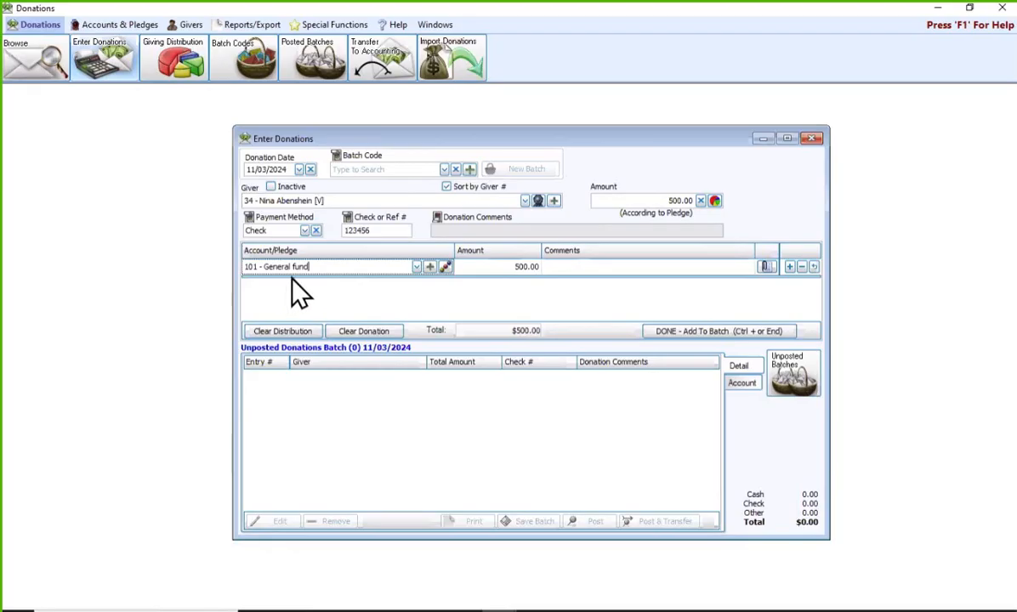
left_click(416, 266)
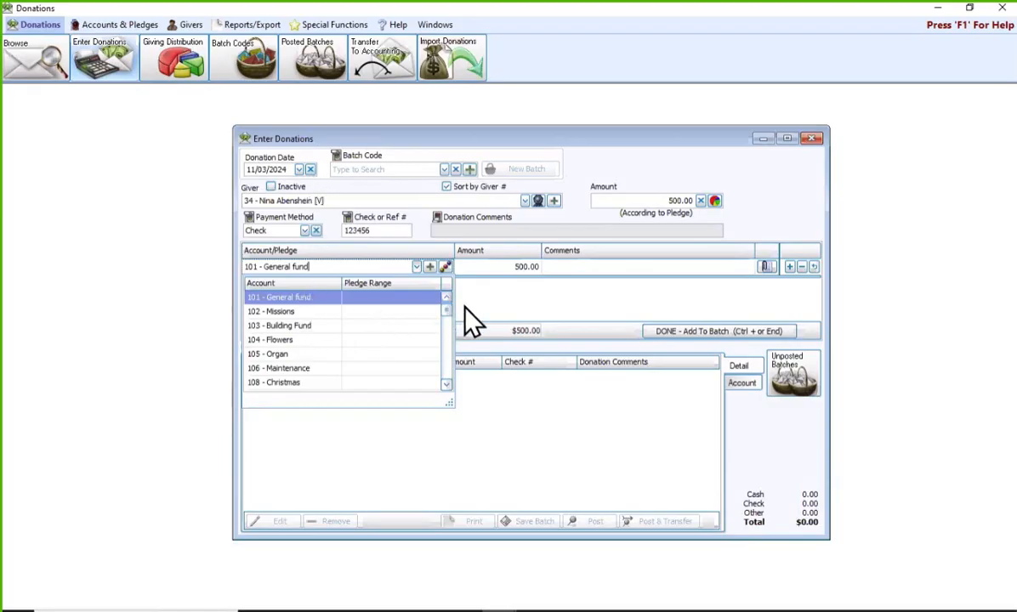
left_click_drag(449, 311, 453, 379)
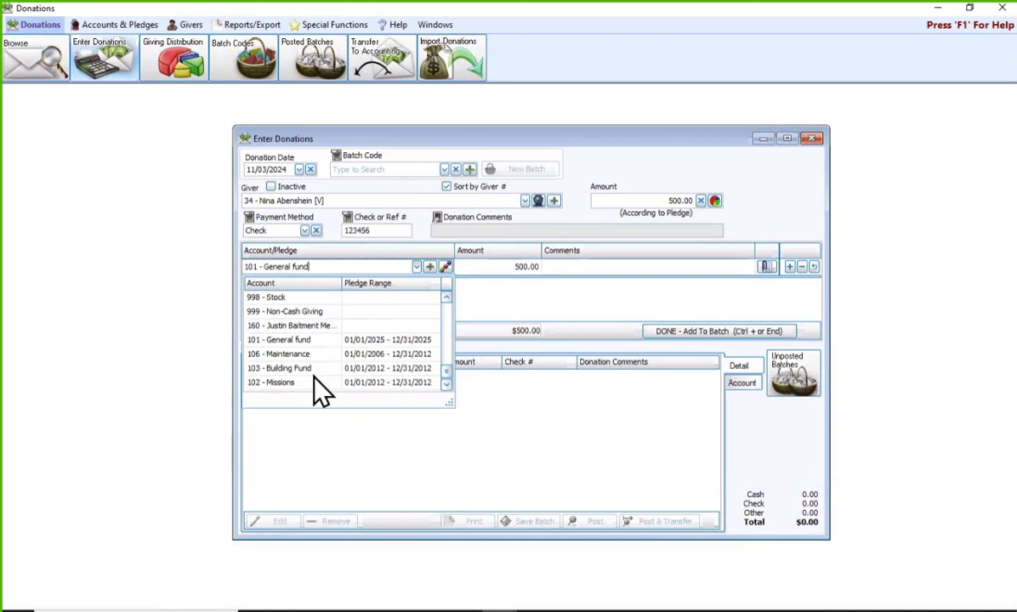
left_click(260, 346)
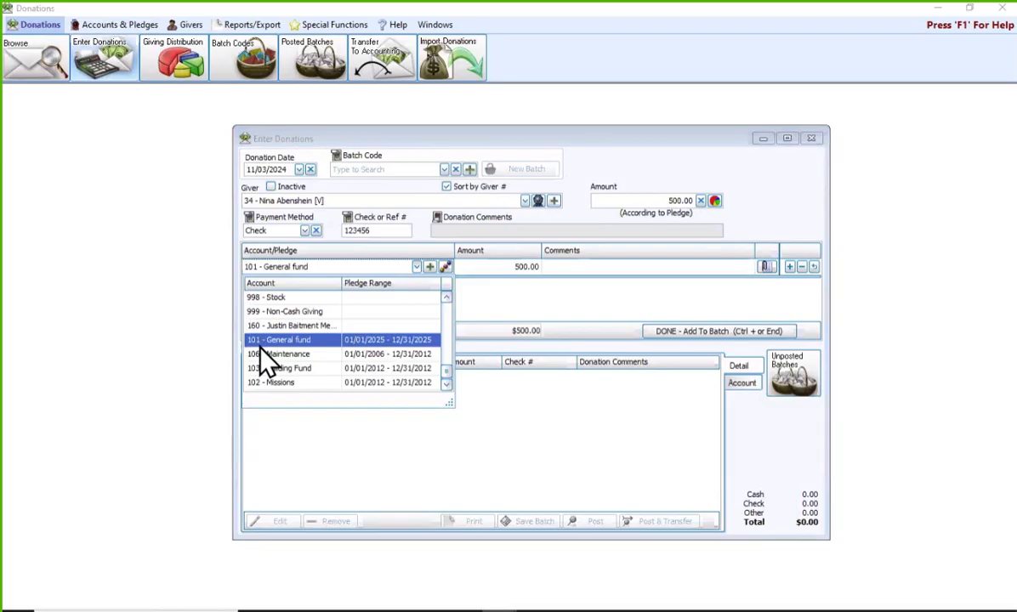
left_click(260, 345)
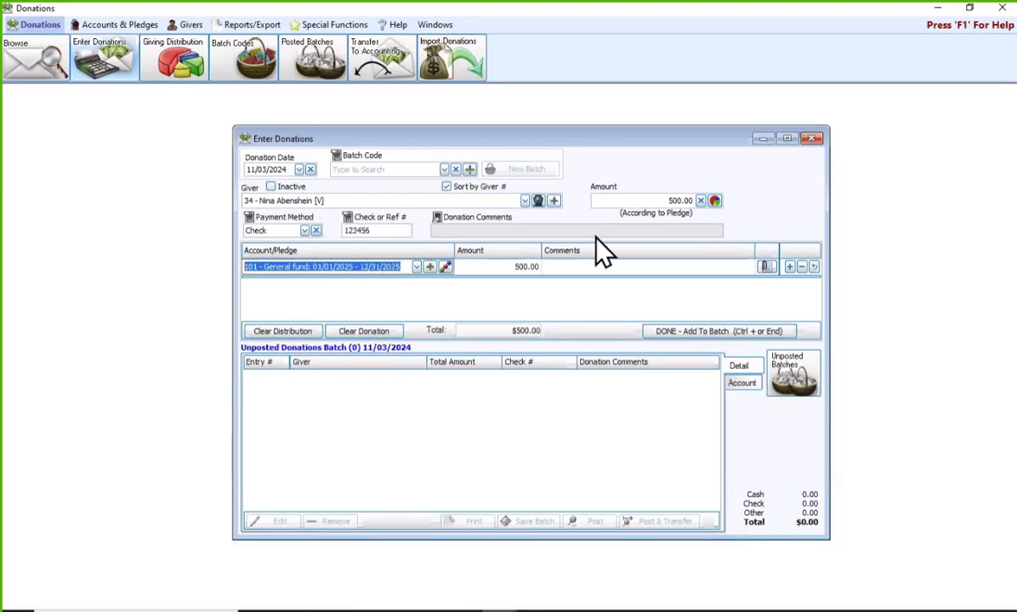
Step: Add the 500.00 check donation to the batch and accept it as prepayment of a future pledge
left_click(724, 333)
left_click(724, 333)
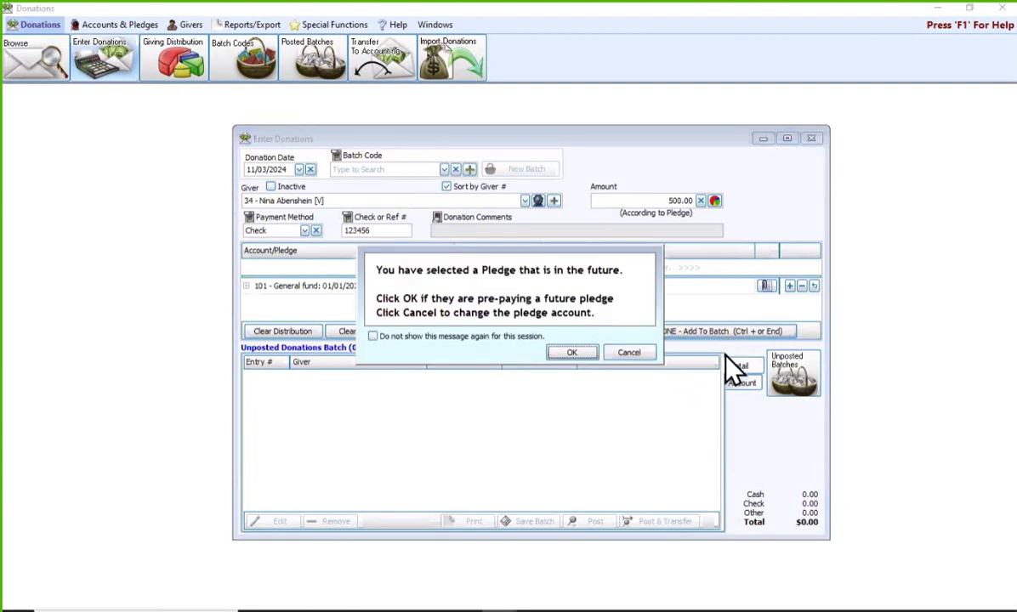
left_click(575, 353)
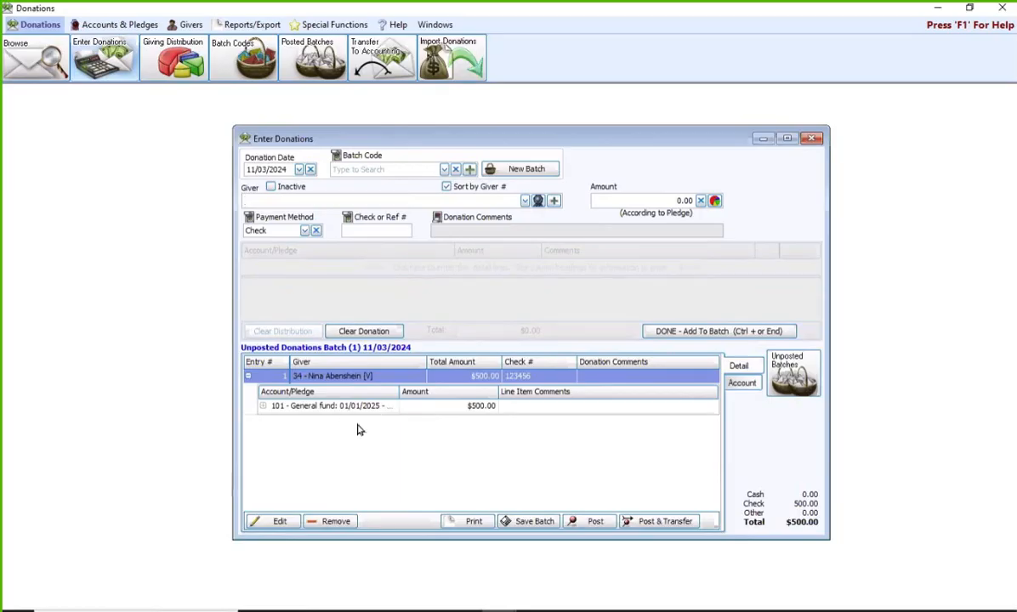
Step: Select the second giver by name and enter a 100.00 donation with Cash as the payment method
left_click(319, 202)
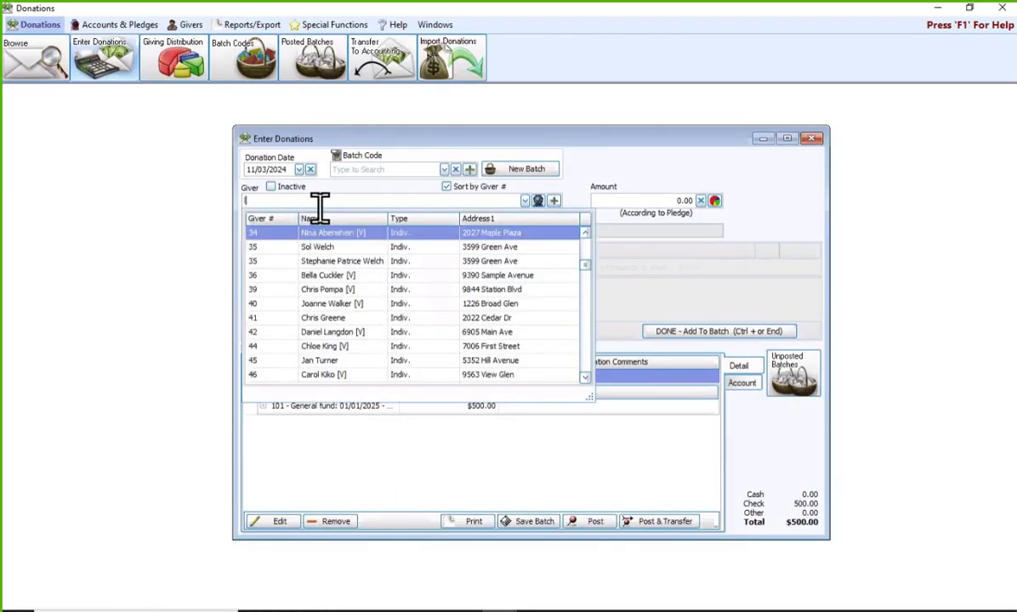
type("lucy")
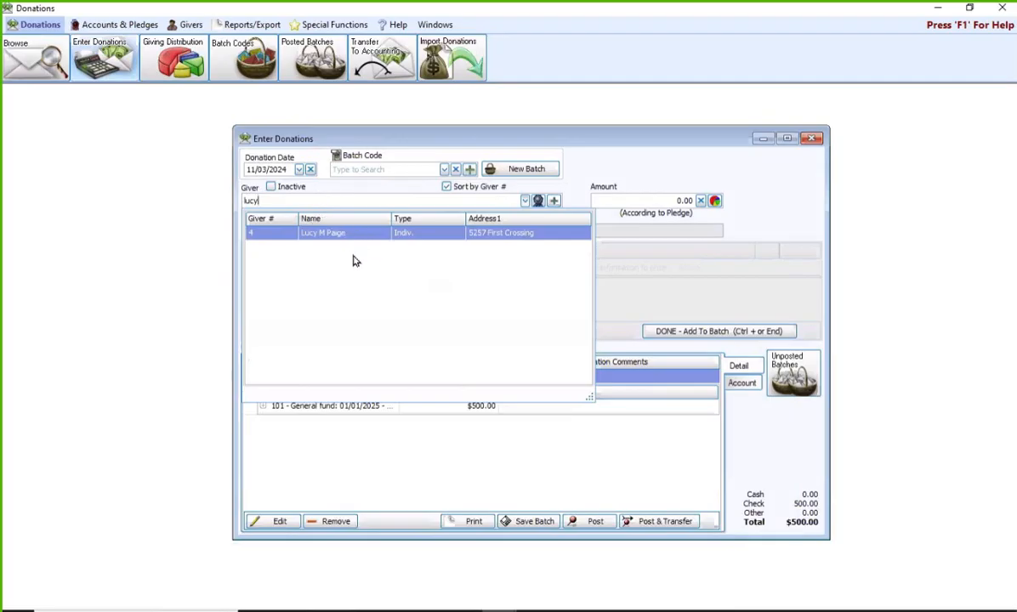
left_click(356, 234)
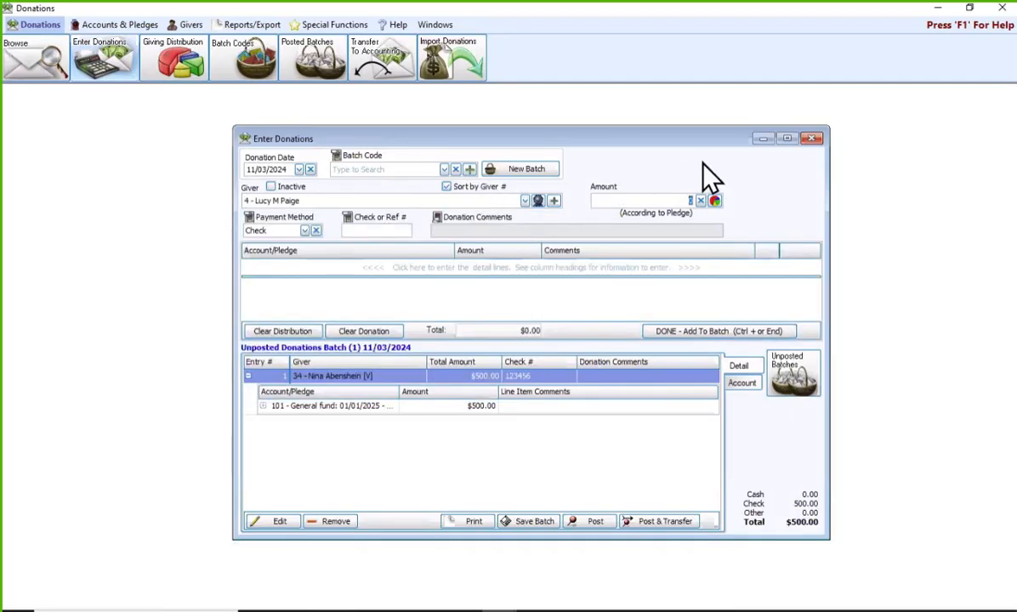
type("100")
key("Tab")
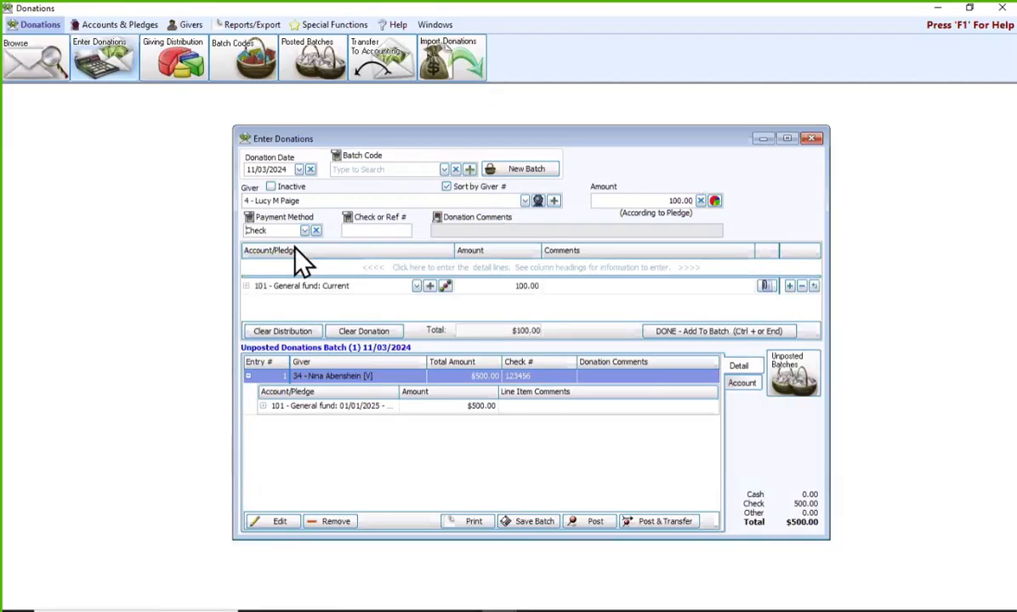
left_click(305, 231)
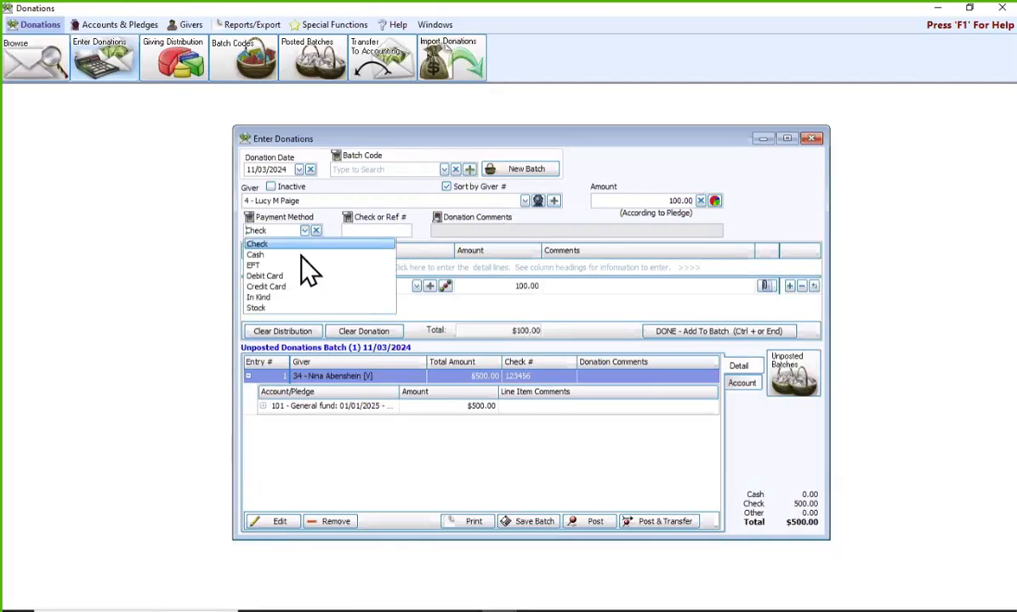
left_click(297, 255)
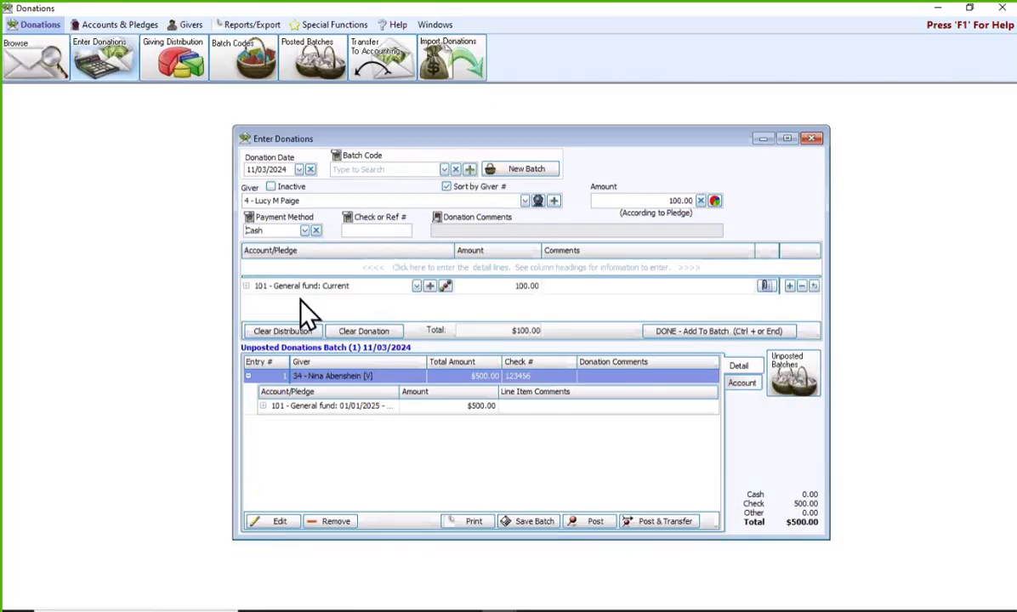
Step: Assign the 100.00 cash donation to the 101 - General fund pledge for 01/01/2025 - 12/31/2025
left_click(416, 287)
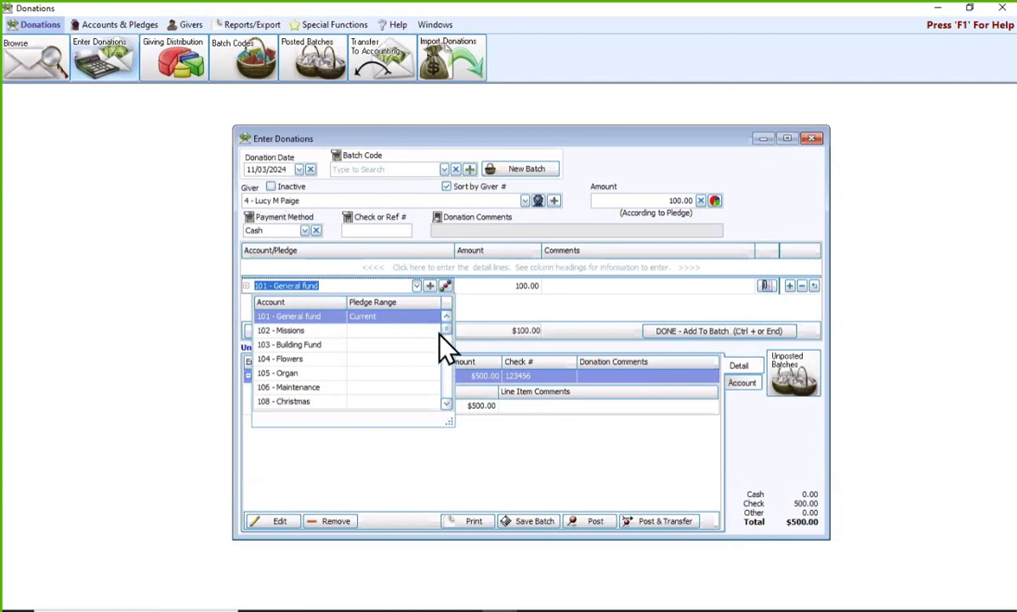
left_click_drag(441, 334, 451, 390)
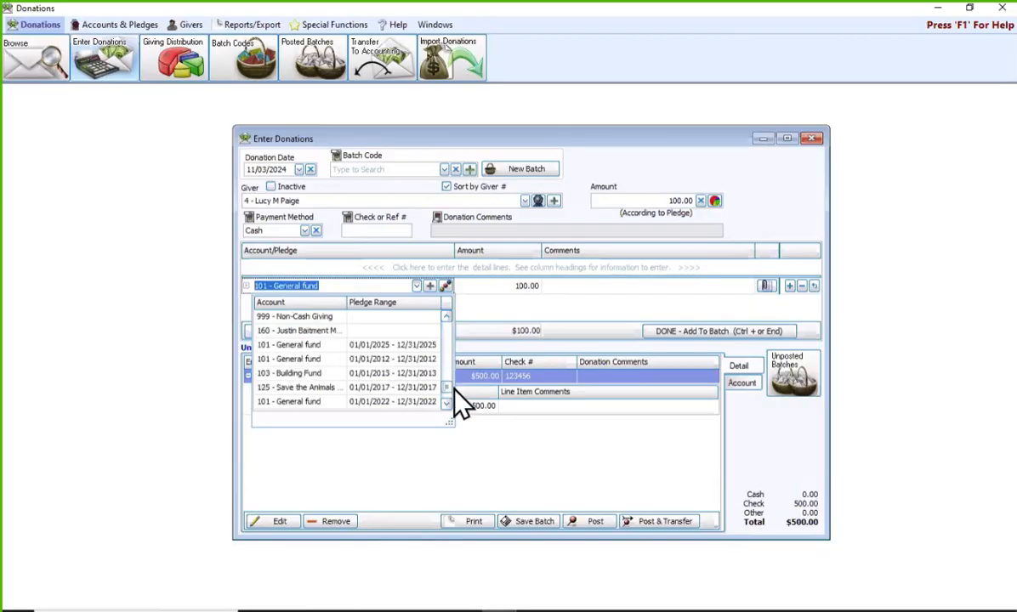
left_click(328, 345)
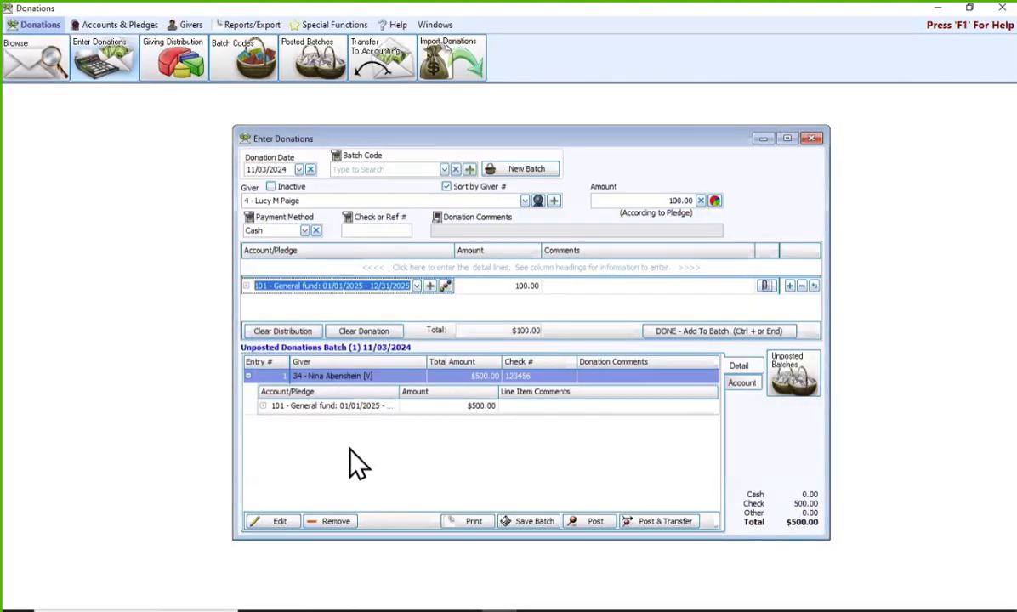
Step: Add the 100.00 donation to the batch and accept it as a prepayment, keeping the future-pledge message enabled
left_click(705, 330)
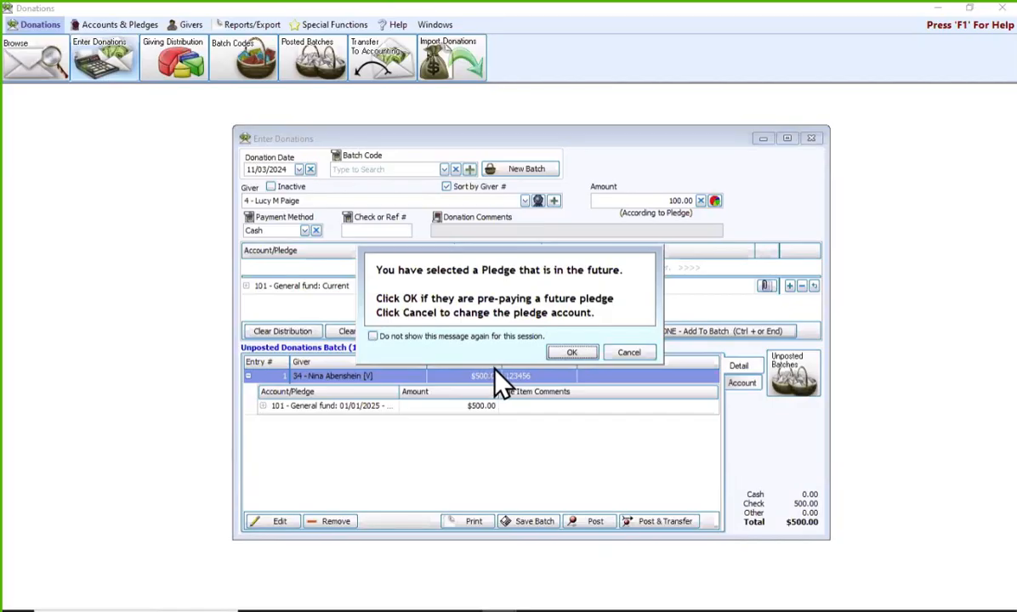
left_click(374, 337)
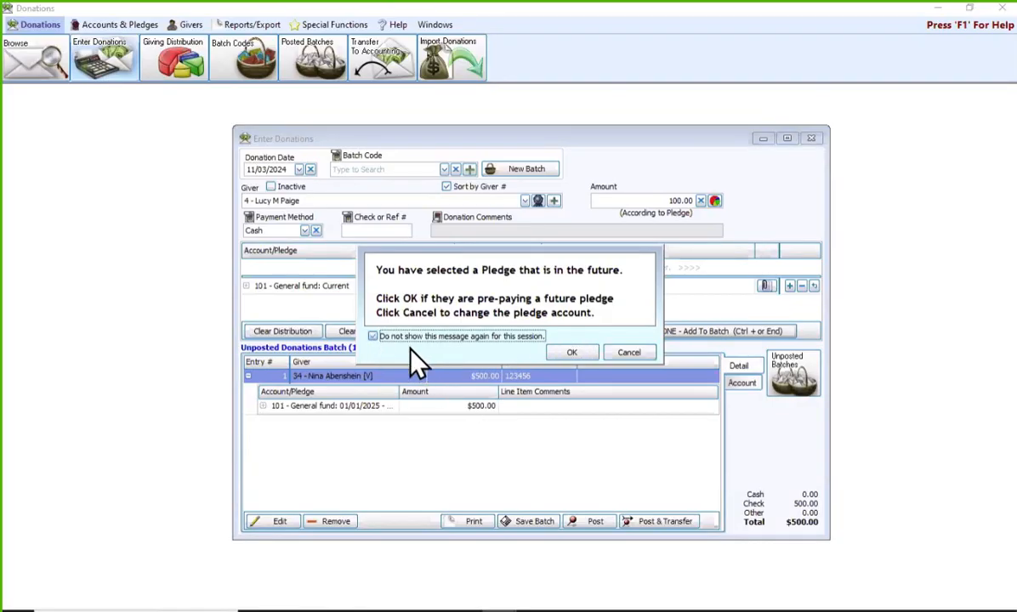
left_click(373, 337)
left_click(568, 354)
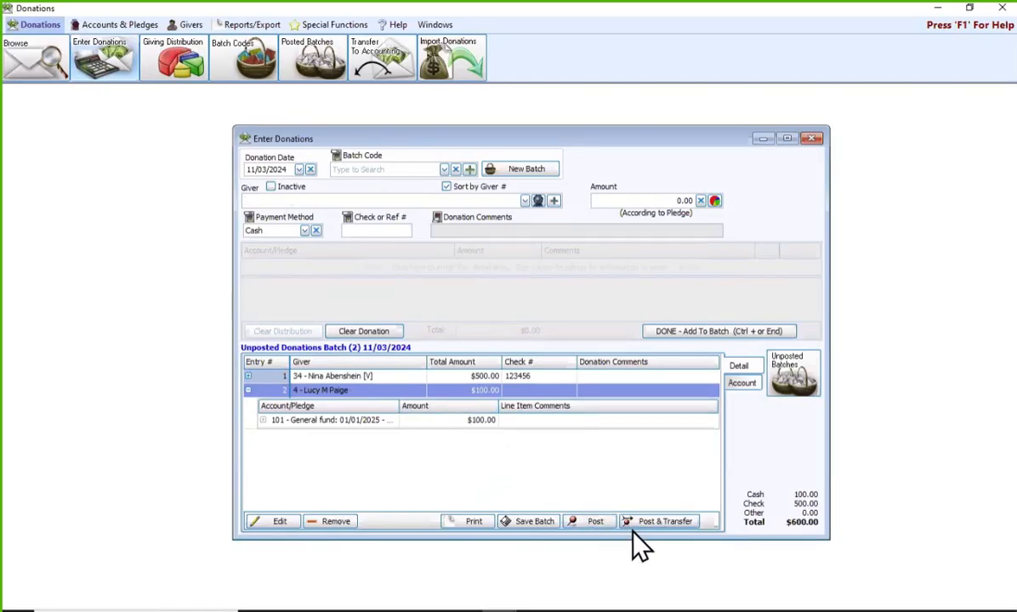
Step: Post the donation batch together with its transfer to accounting and decline printing the posted transactions
left_click(665, 525)
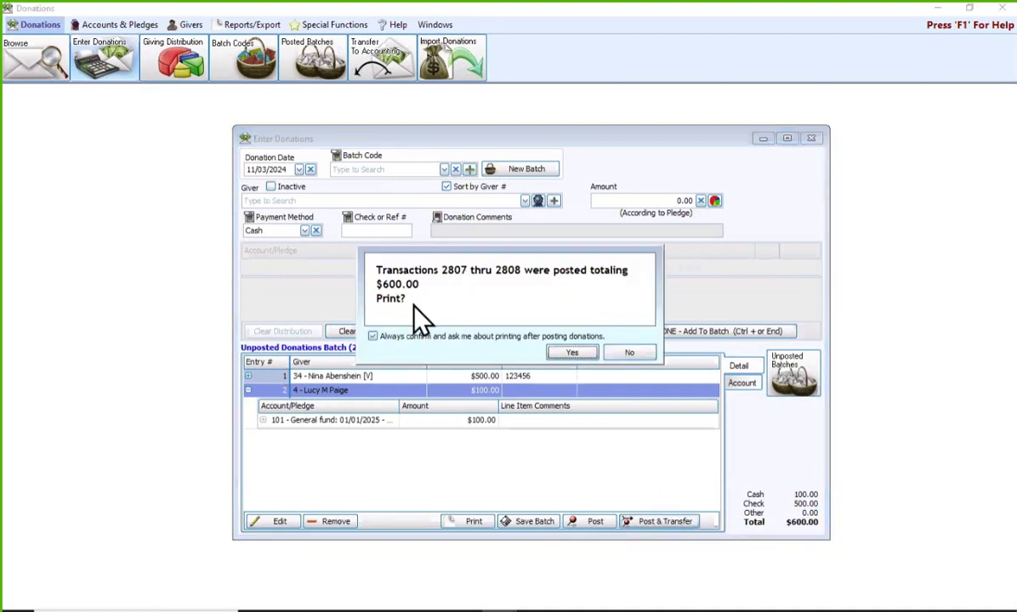
left_click(630, 353)
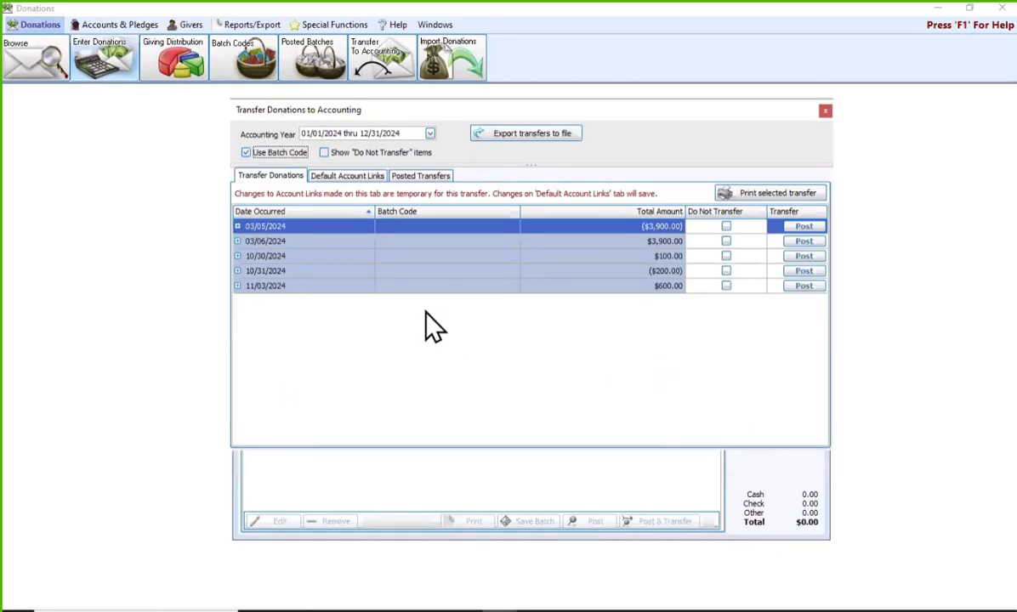
Step: Examine the prepaid flag and the debited and credited accounts of the 11/03/2024 transfer, then close the transfer and donation entry windows
left_click(243, 286)
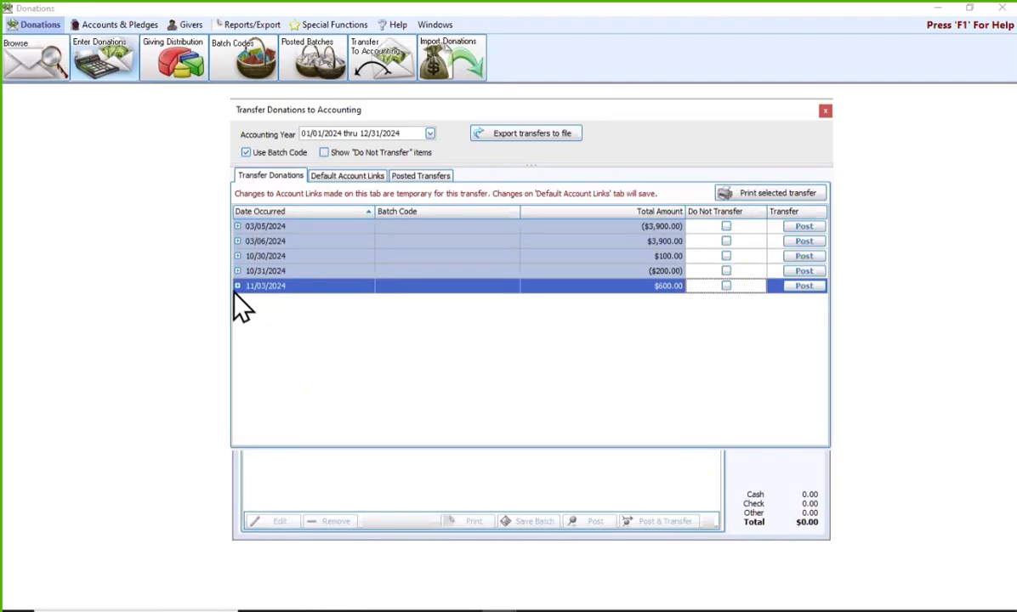
left_click(237, 288)
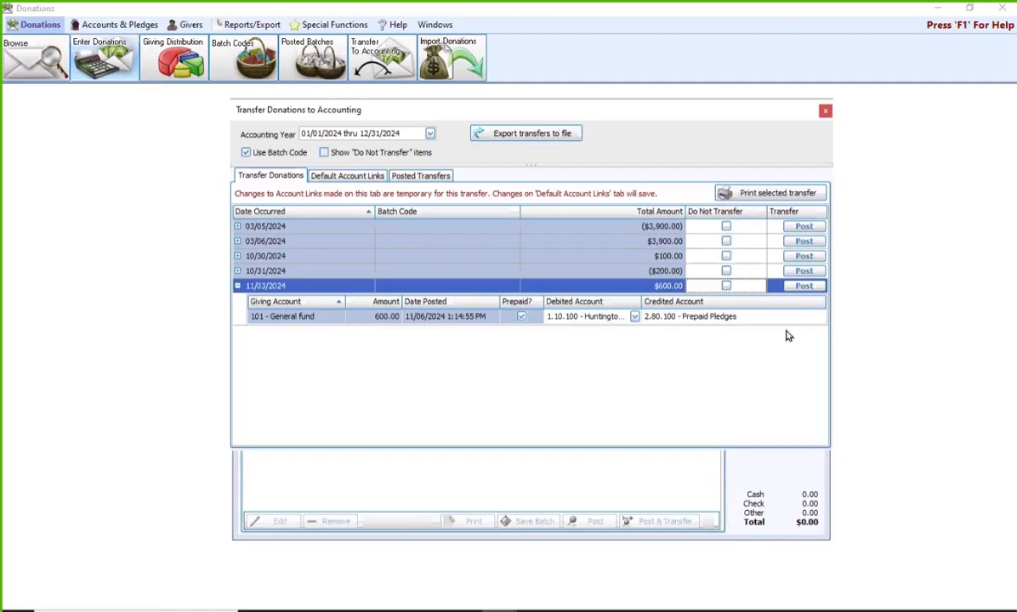
left_click(825, 112)
left_click(809, 141)
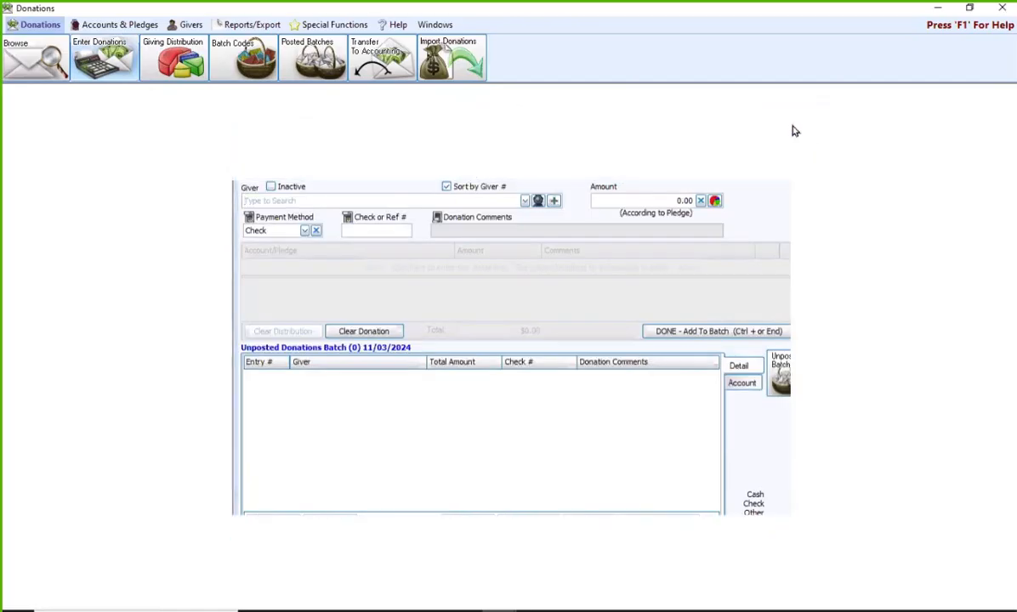
Step: Start a donation statement for 01/01/2024 - 12/31/2024 and choose the [Template] Windowed Envelope layout
left_click(713, 417)
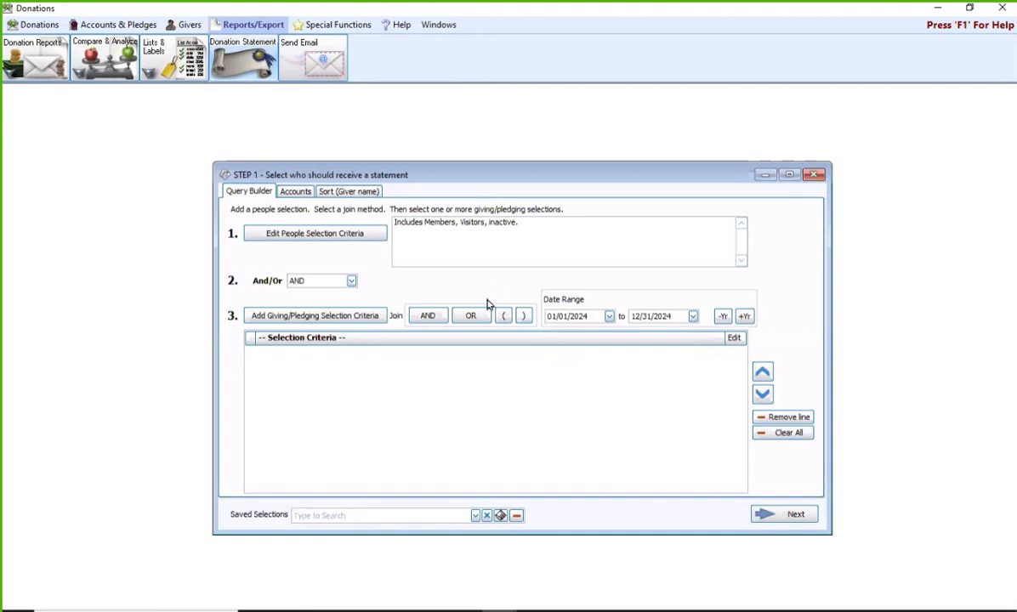
left_click(798, 515)
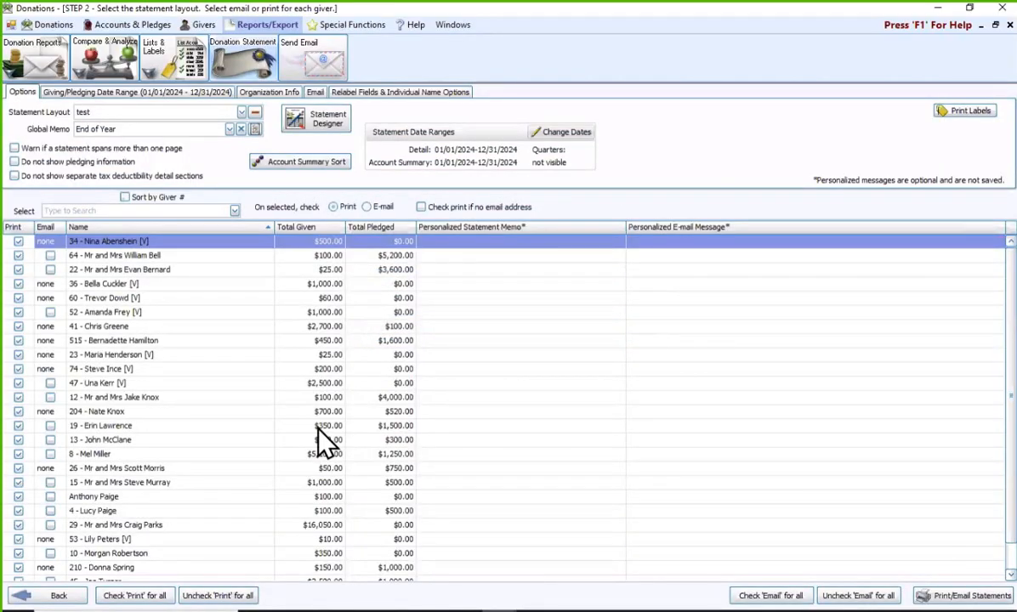
left_click(241, 111)
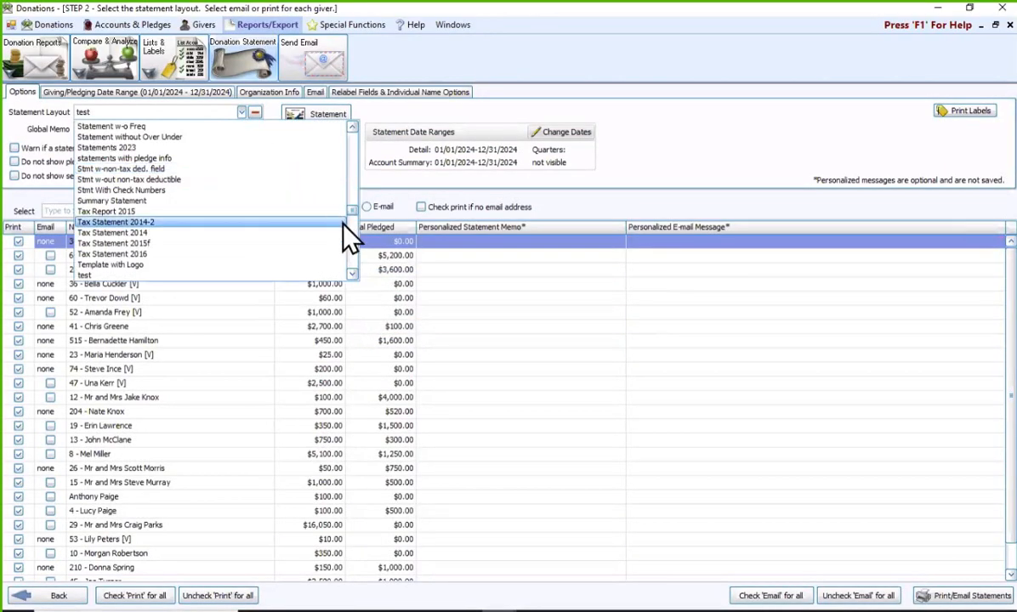
scroll(351, 227, "down", 10)
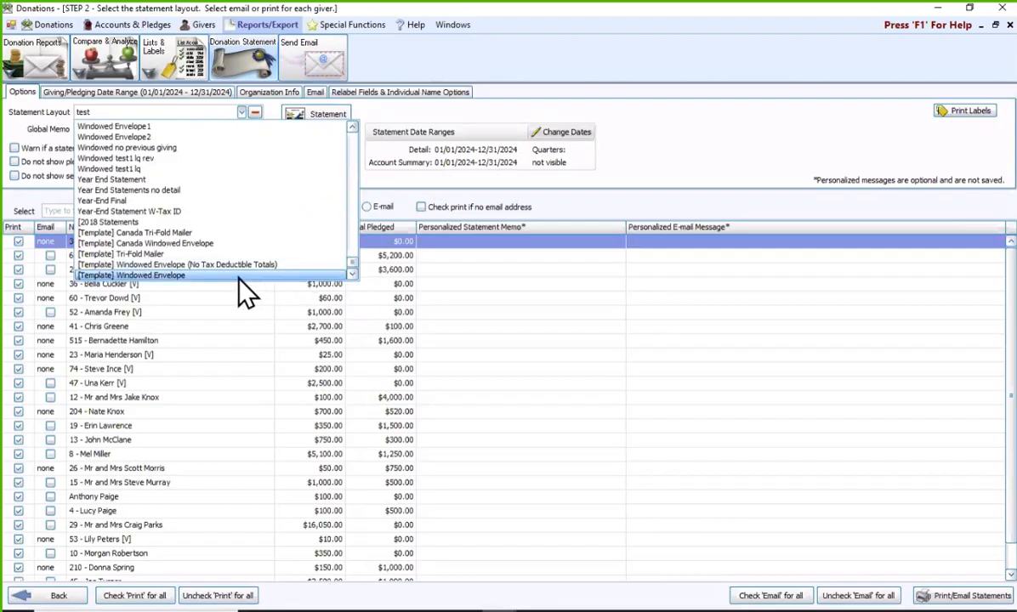
left_click(238, 277)
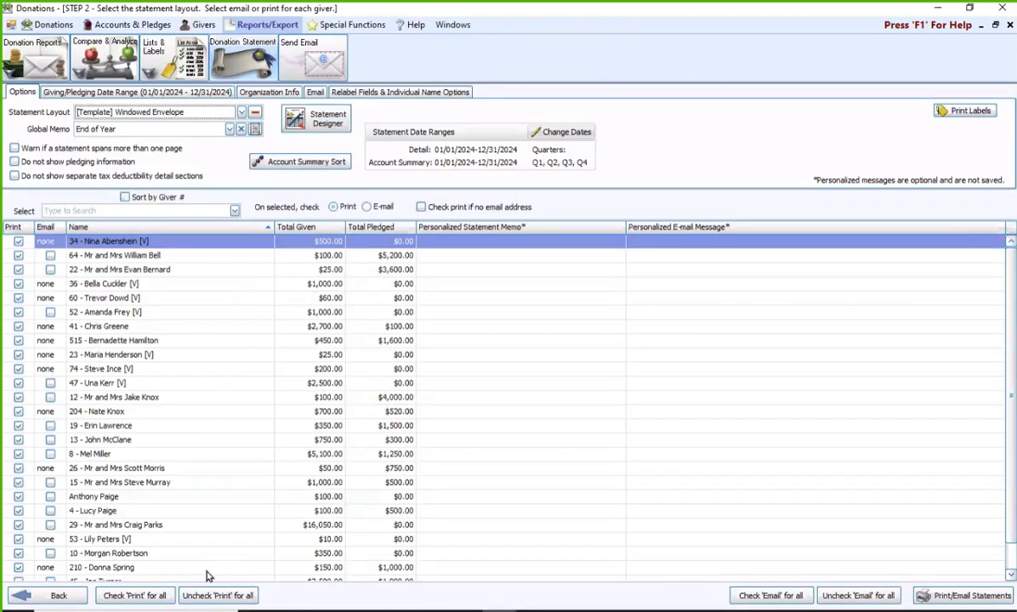
Step: Limit printing to the two givers who prepaid their pledges and preview their 2024 statements
left_click(223, 596)
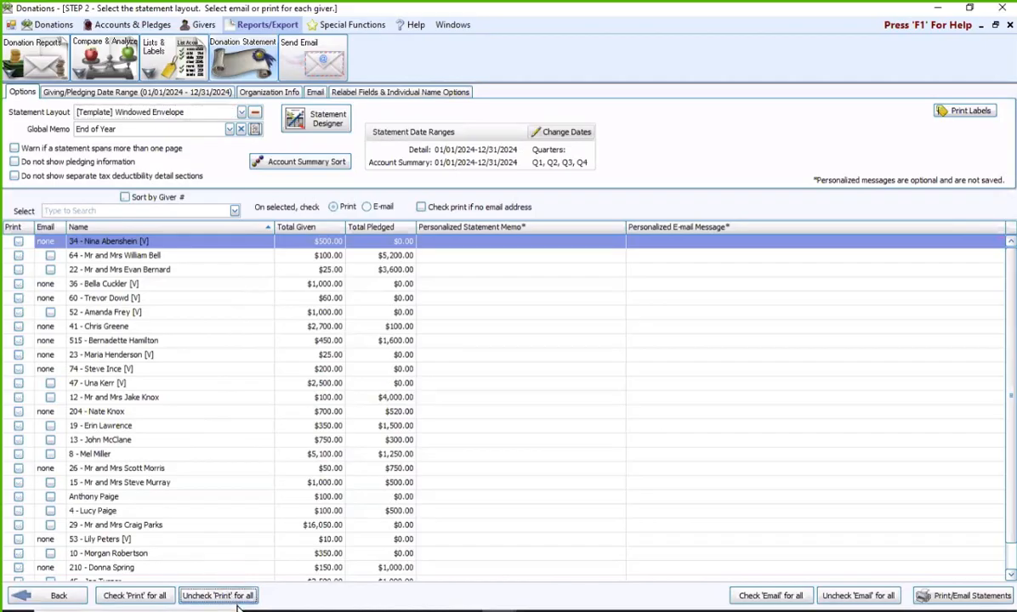
left_click(19, 511)
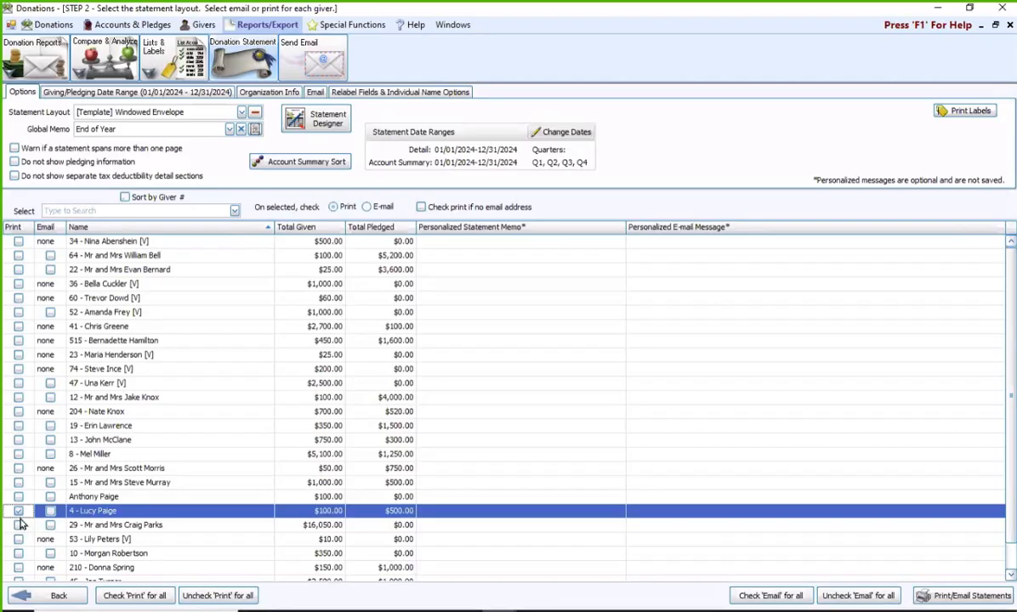
left_click(22, 244)
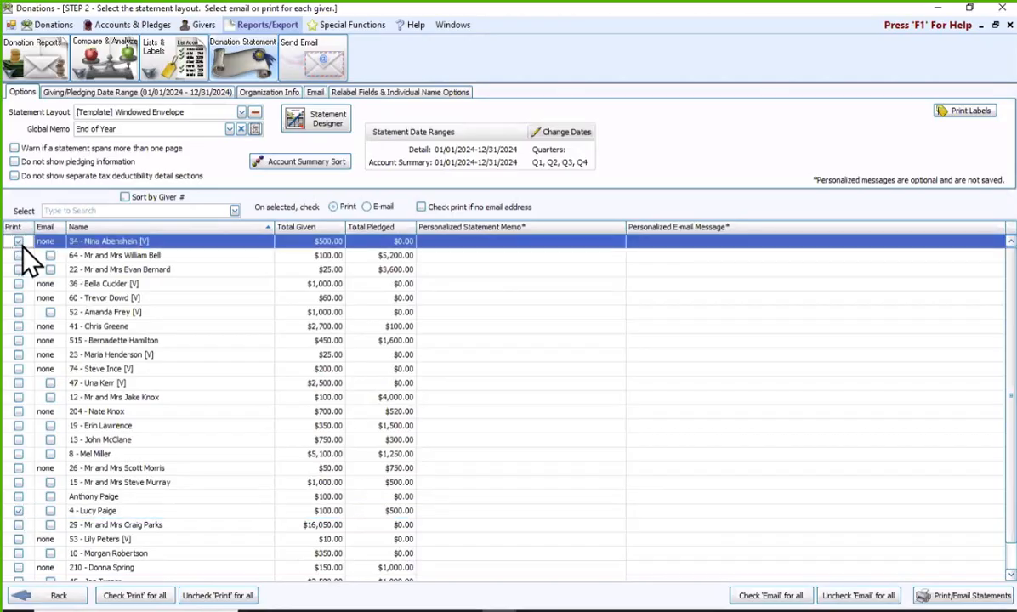
left_click(994, 597)
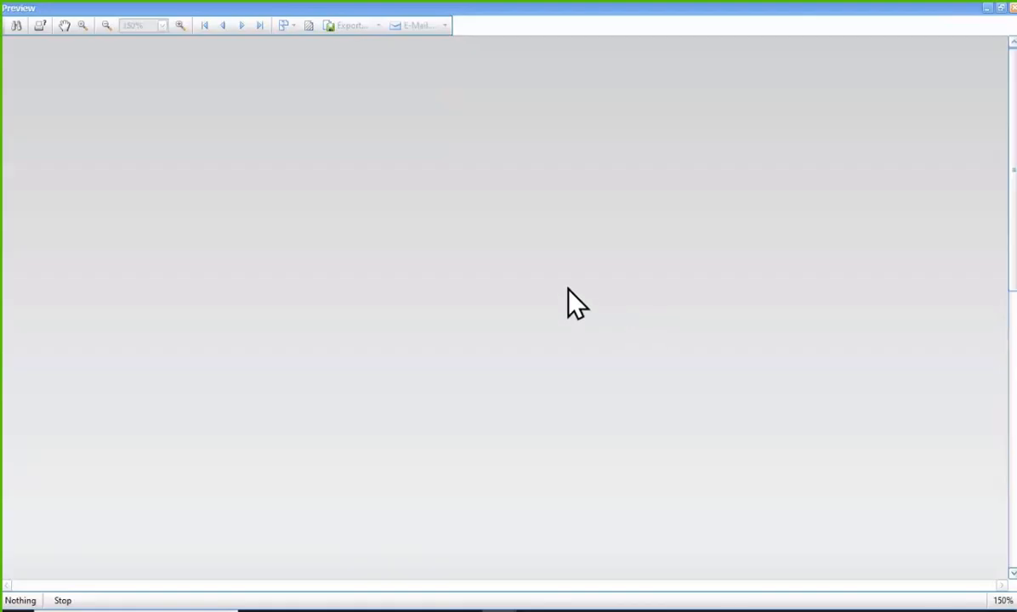
Step: Review the account summary and giving totals on the first giver's 2024 statement and close the preview
scroll(536, 293, "down", 2)
scroll(519, 296, "down", 1)
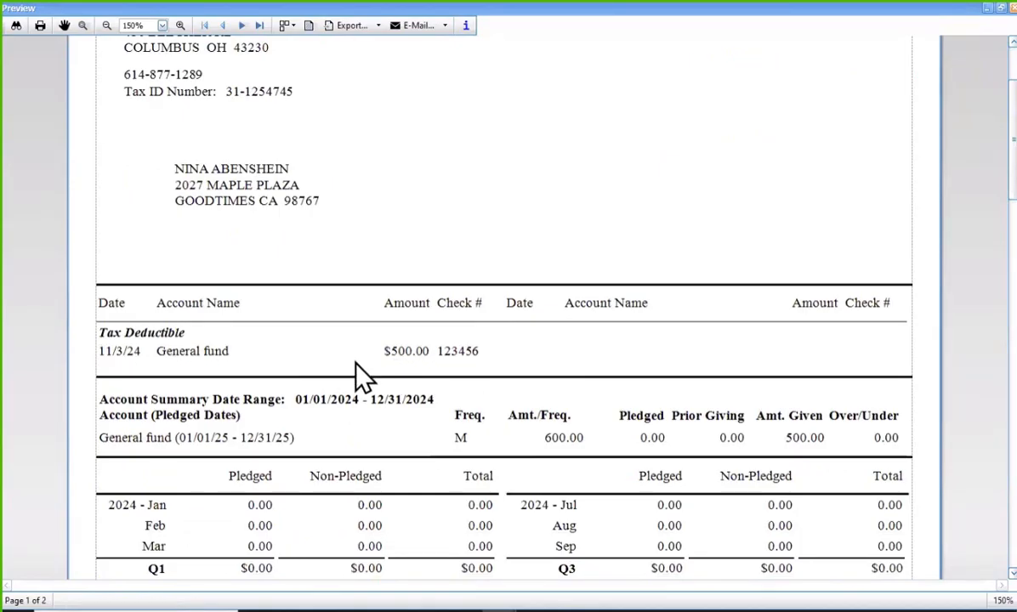
scroll(448, 372, "down", 1)
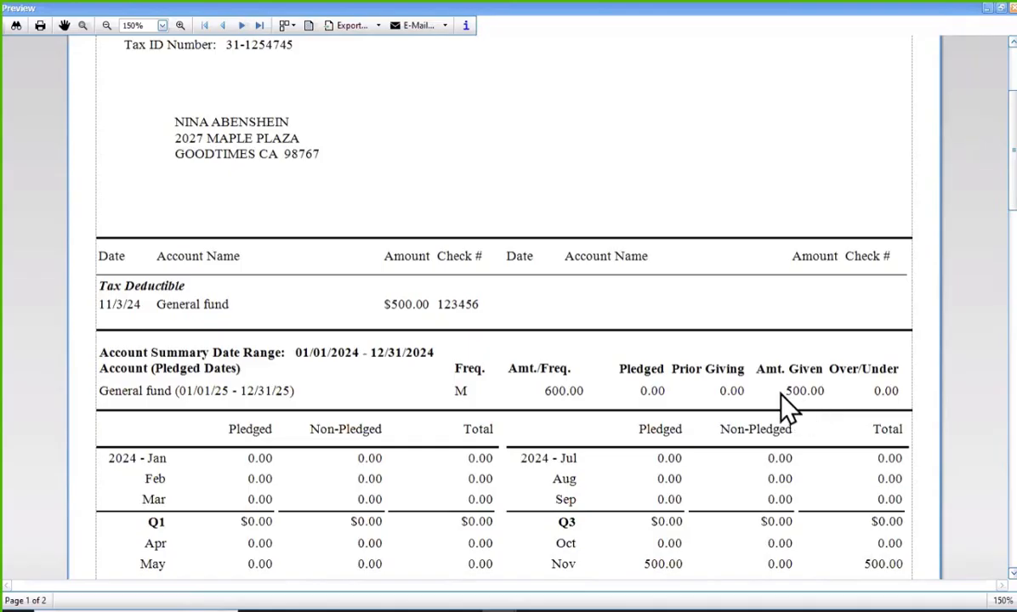
scroll(783, 387, "up", 5)
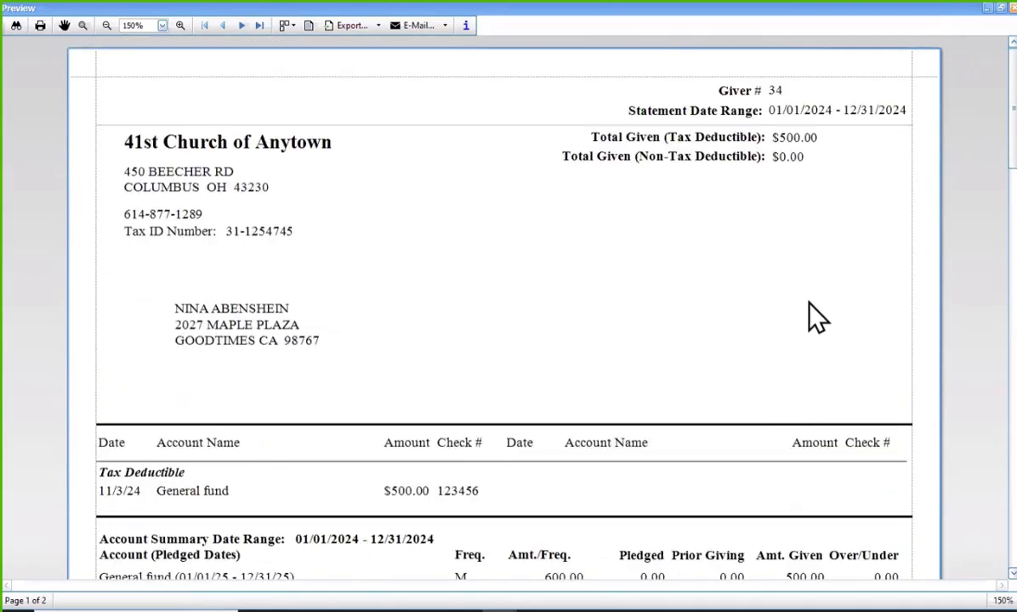
scroll(788, 358, "down", 3)
scroll(863, 269, "up", 3)
left_click(1003, 8)
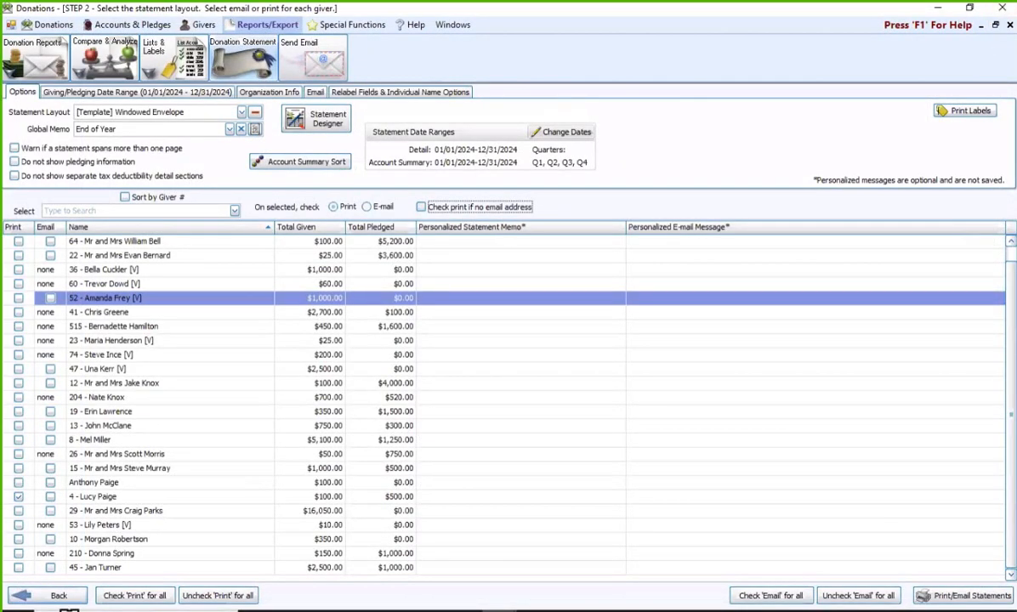
Step: Go back to the statement selection, set the giving criterion's date range to 01/01/2025 - 12/31/2025 and regenerate the giver list
left_click(66, 596)
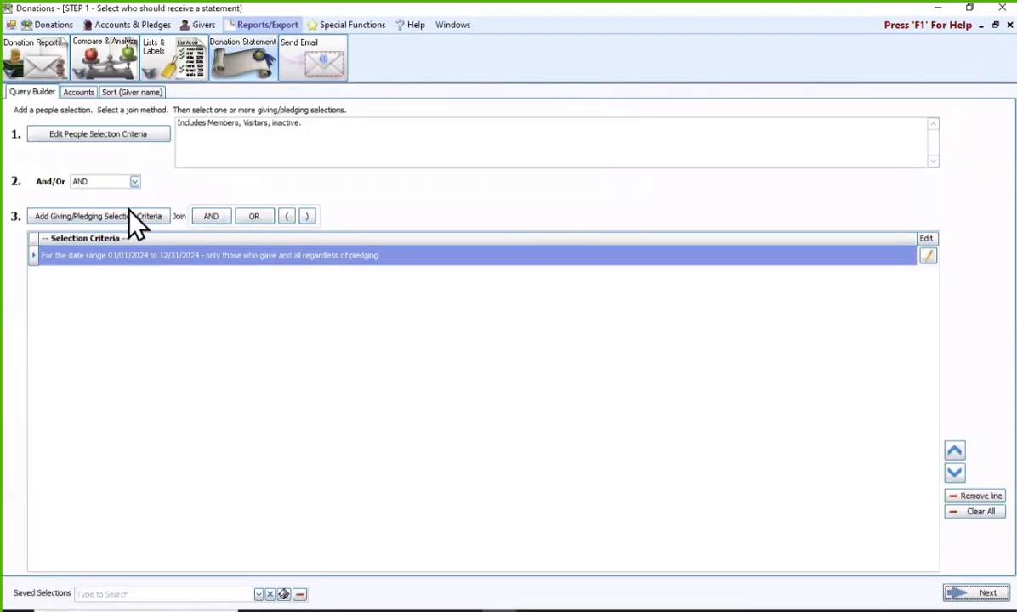
left_click(928, 256)
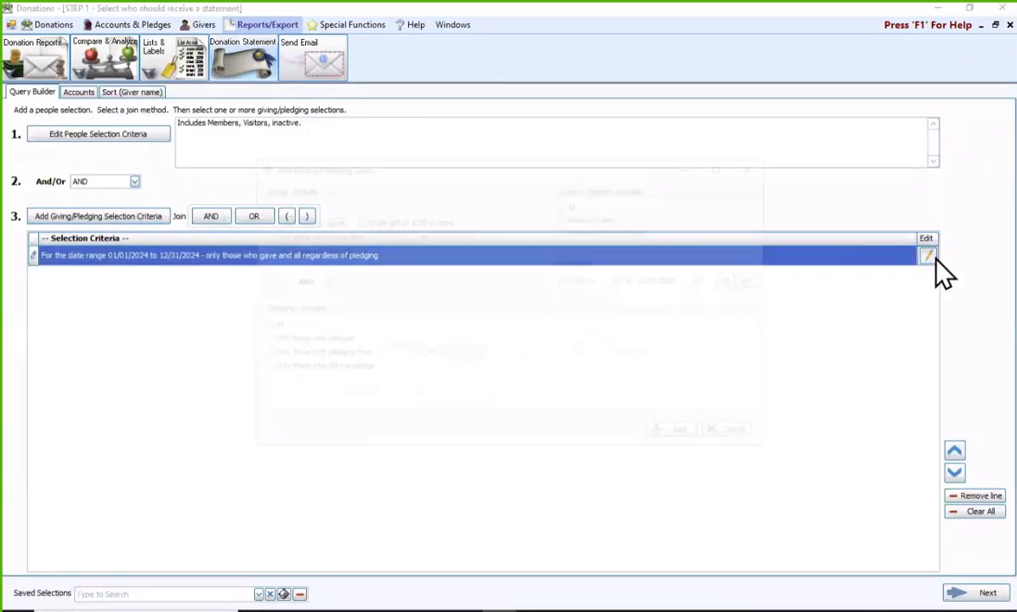
left_click(756, 279)
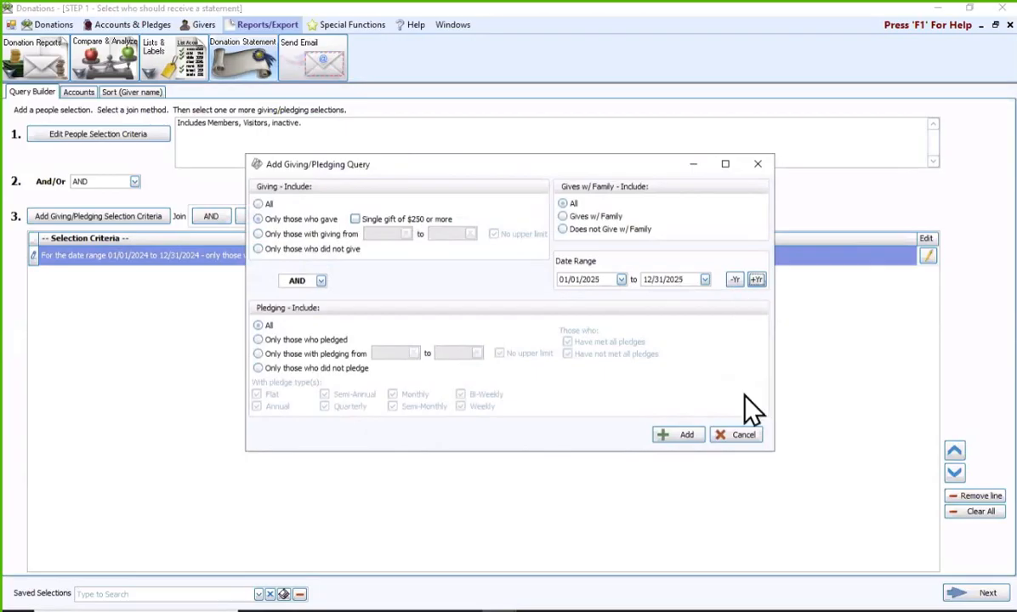
left_click(686, 435)
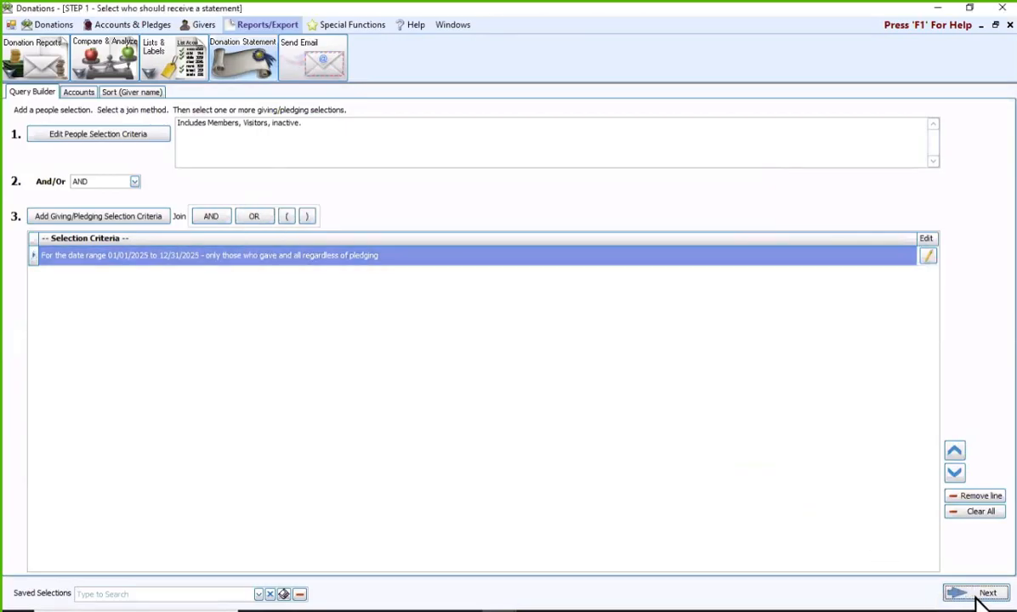
left_click(978, 595)
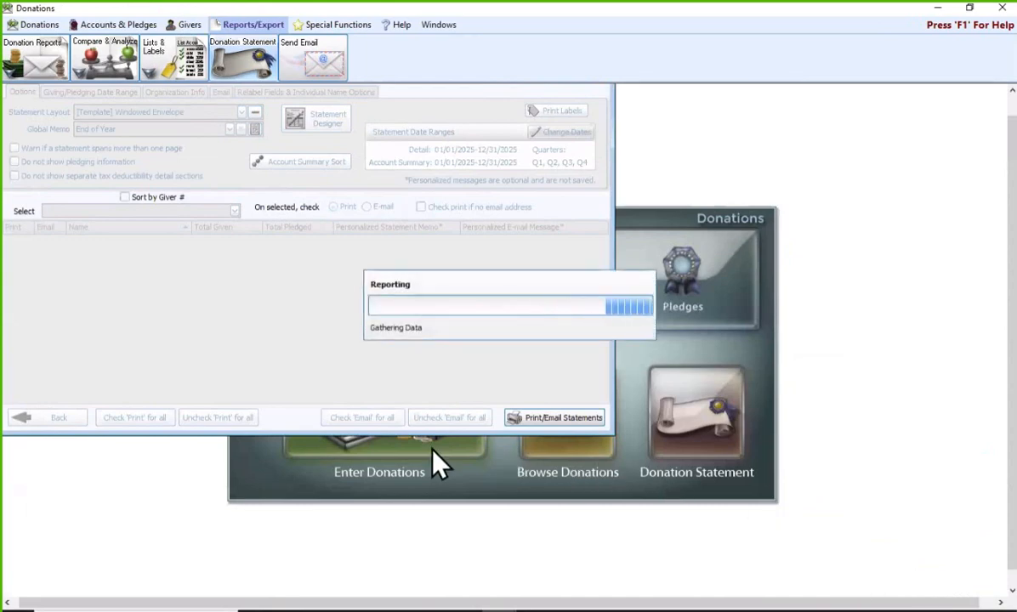
Step: Change the existing 2025 selection criterion to include all people regardless of giving, and reload the statement list
left_click(58, 418)
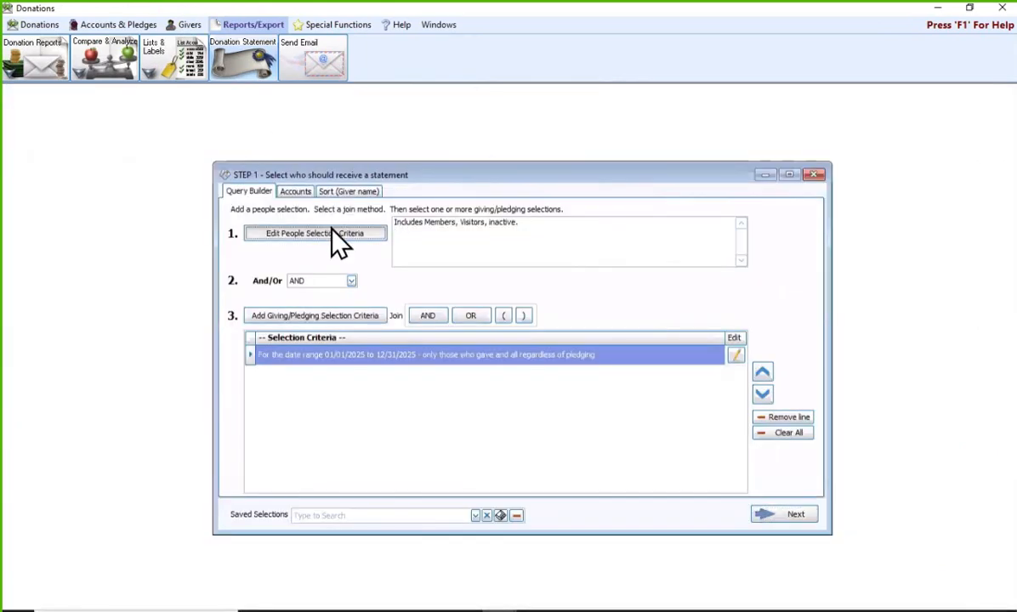
left_click(361, 315)
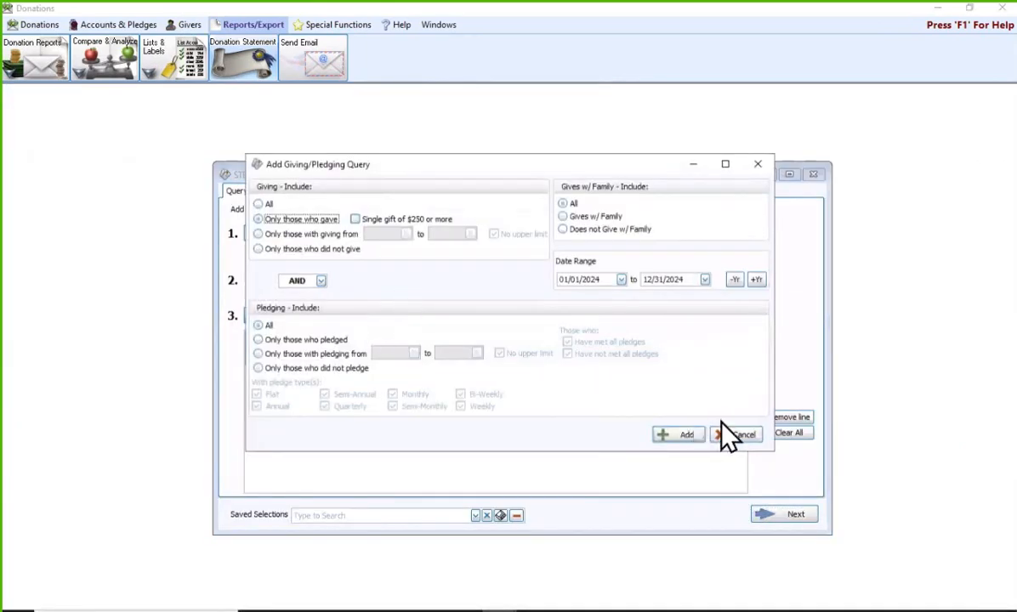
left_click(724, 432)
left_click(735, 356)
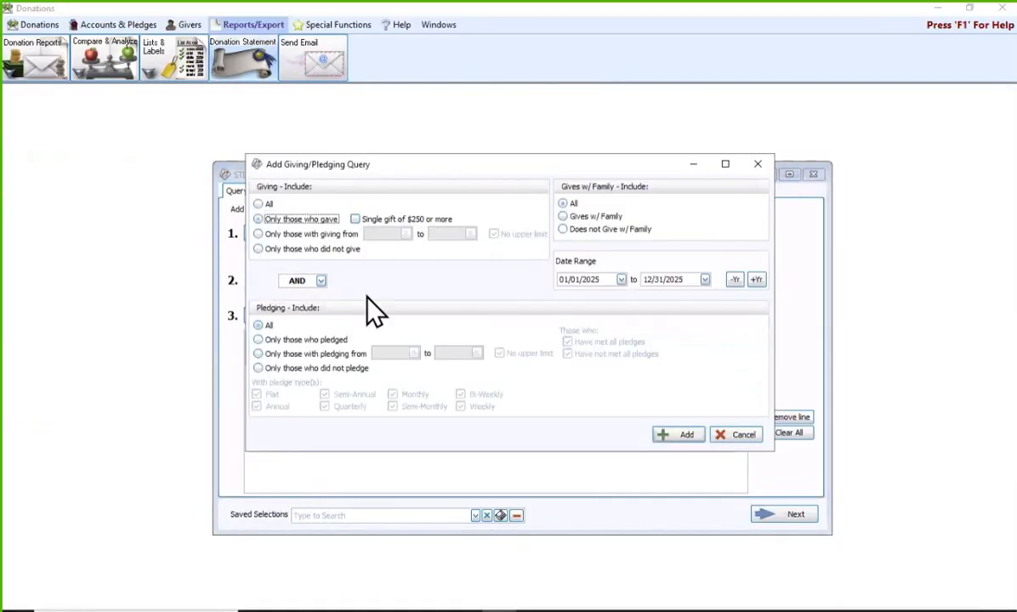
left_click(264, 204)
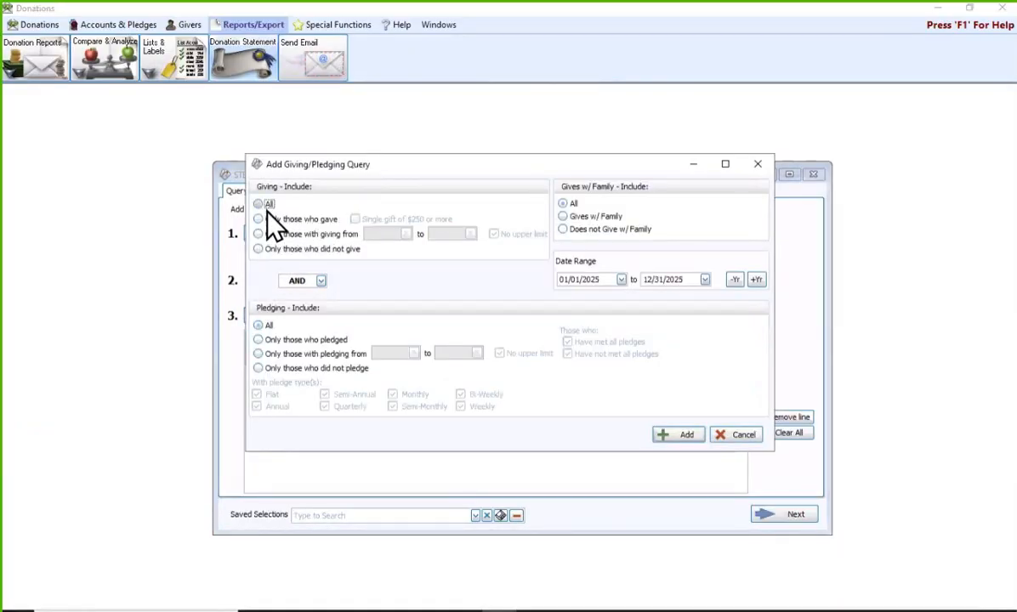
left_click(690, 437)
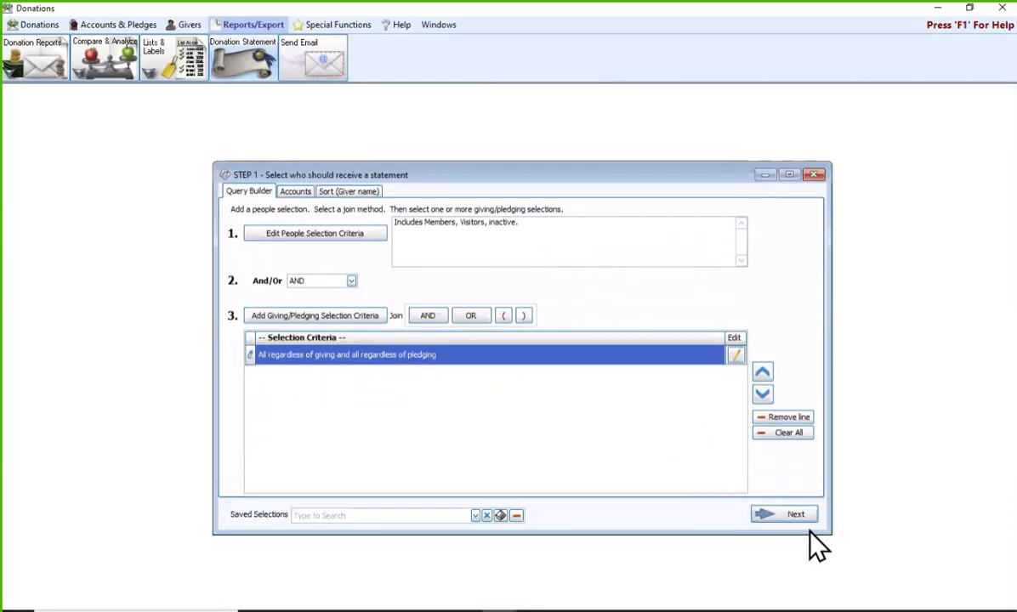
left_click(799, 515)
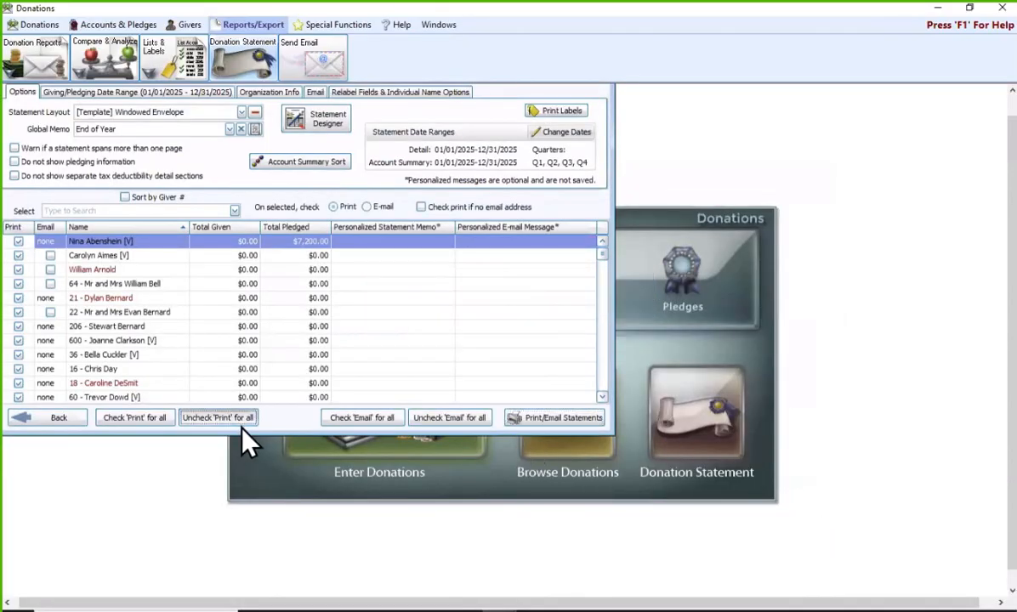
Step: Clear printing for everyone, mark only the two prepaid givers, finding the second by name, and preview their 2025 statements
left_click(241, 435)
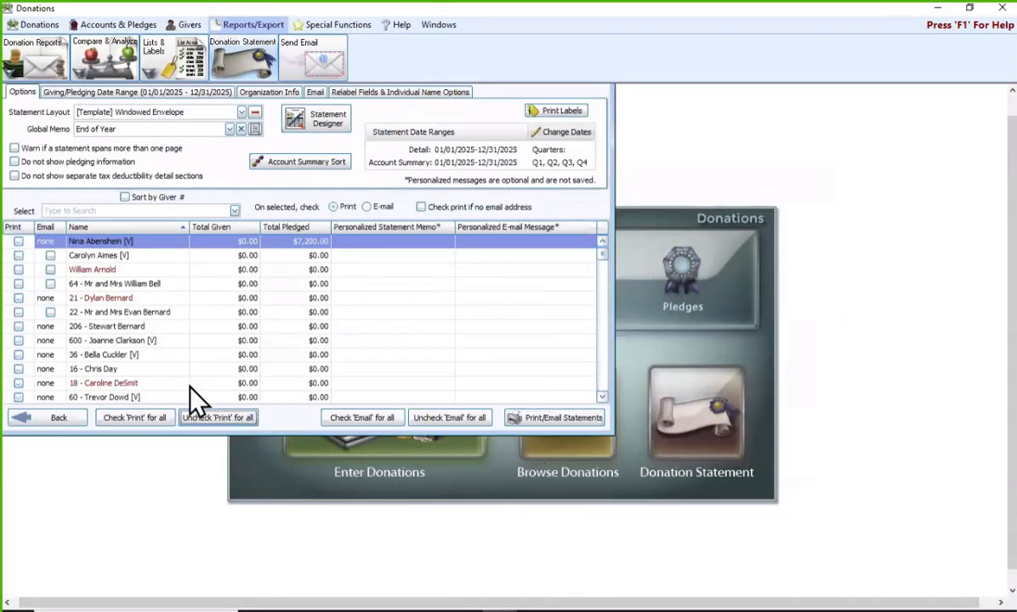
left_click(18, 242)
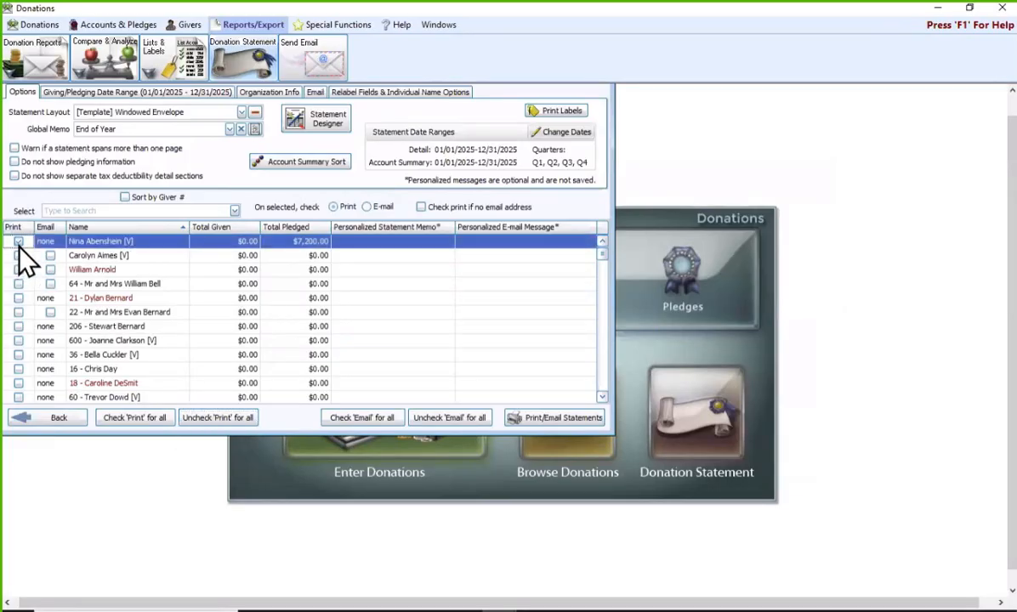
left_click(86, 211)
type("lucy")
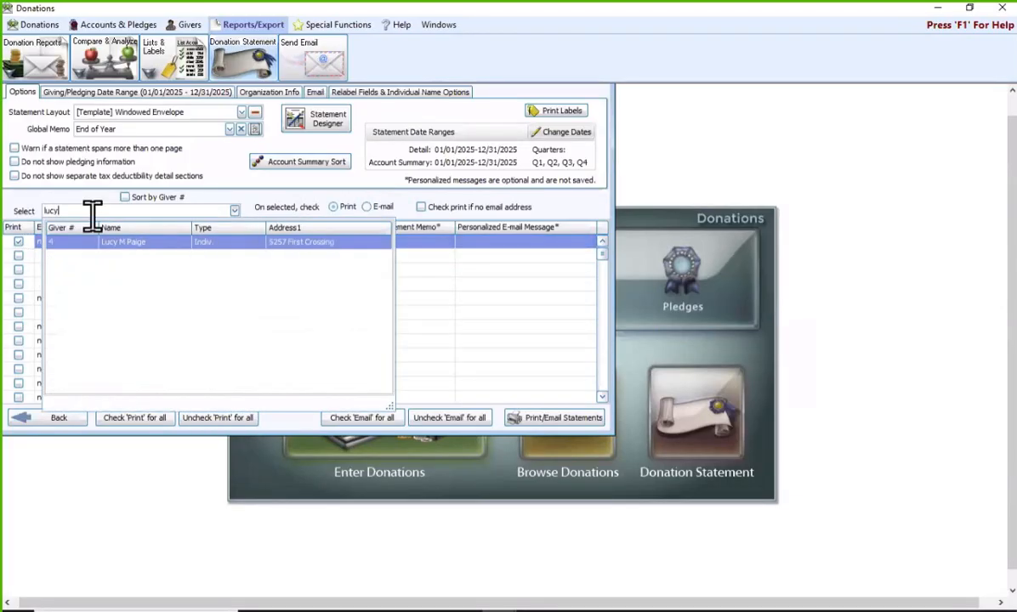
left_click(187, 264)
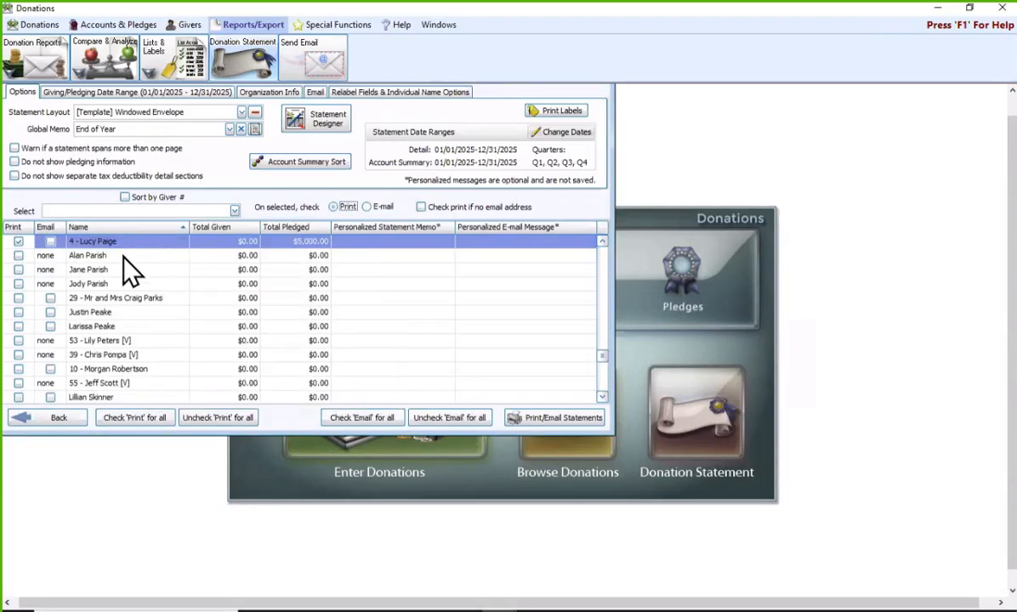
left_click(565, 418)
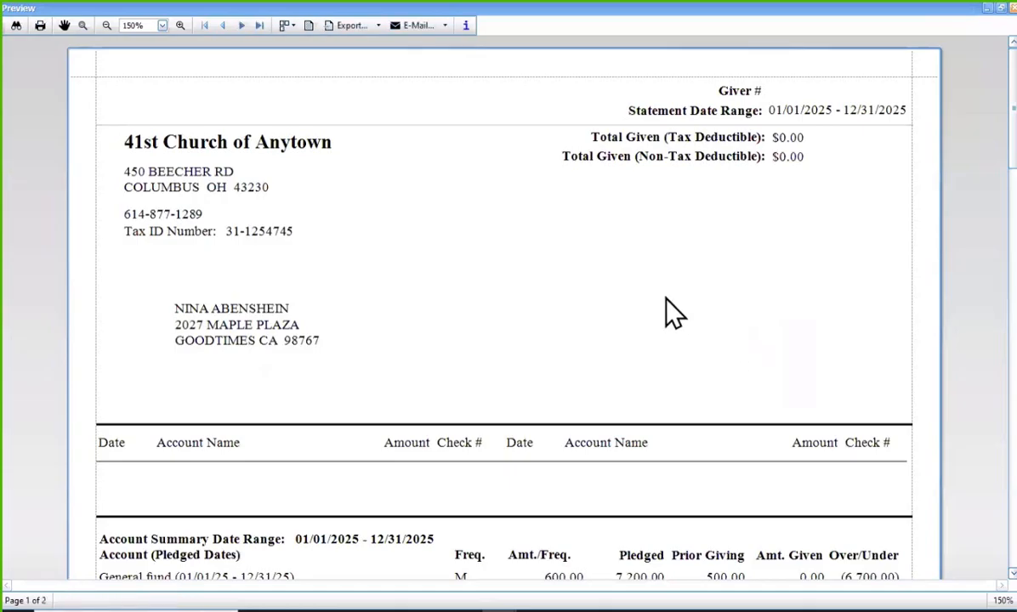
Step: Examine the Prior Giving amount and the total given on the first giver's 2025 statement
scroll(680, 323, "down", 1)
scroll(685, 322, "down", 2)
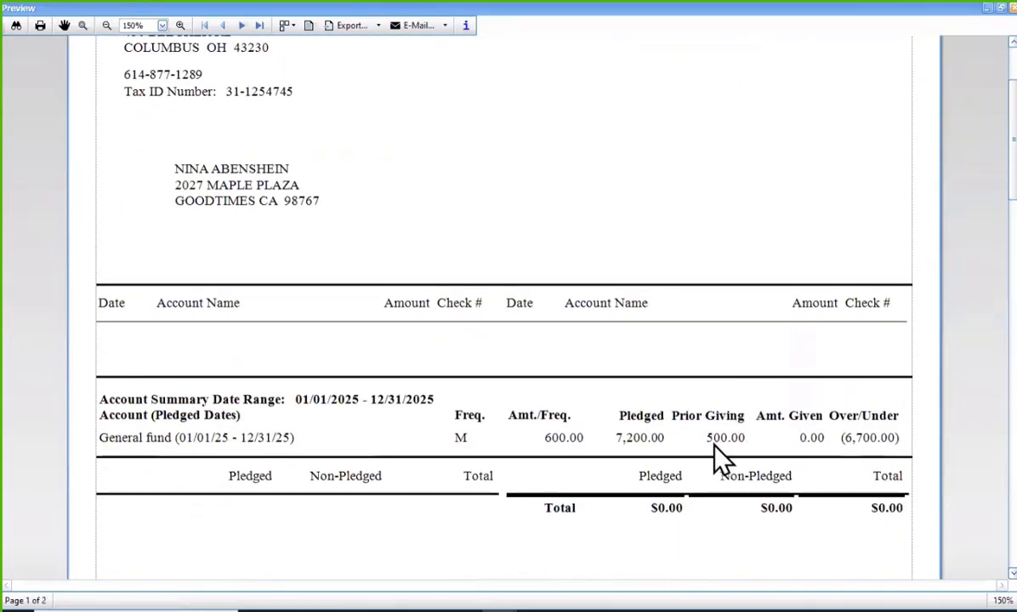
left_click_drag(713, 443, 744, 448)
scroll(832, 468, "up", 3)
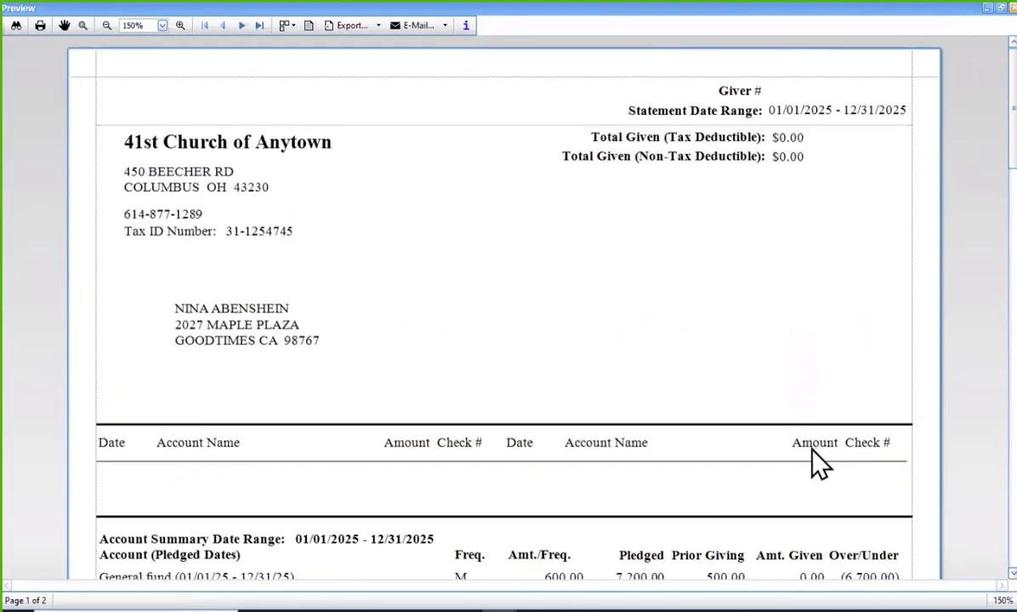